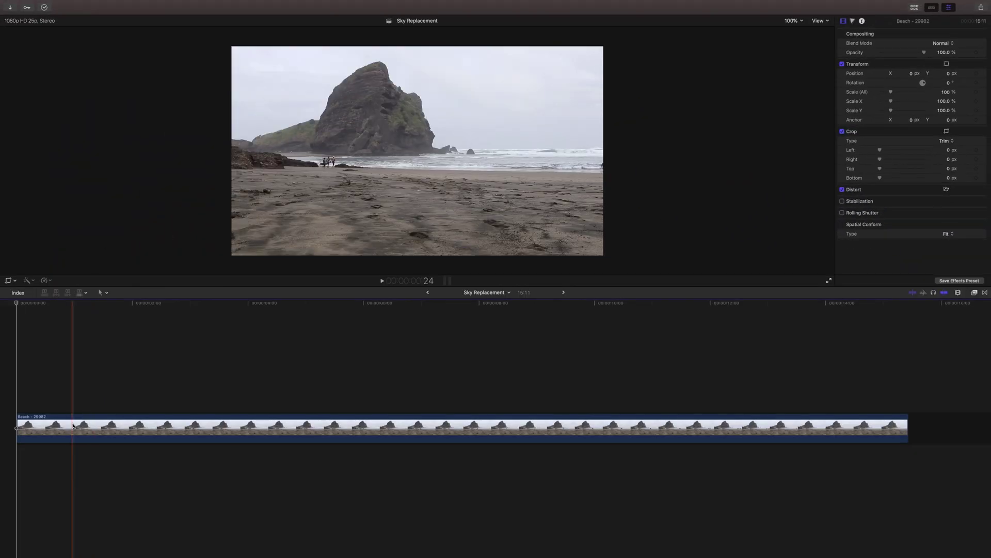
Step: Duplicate the beach clip onto a layer above and apply Draw Mask to the copy, placing its first point
{"action": "left_click", "coordinate": [72, 425]}
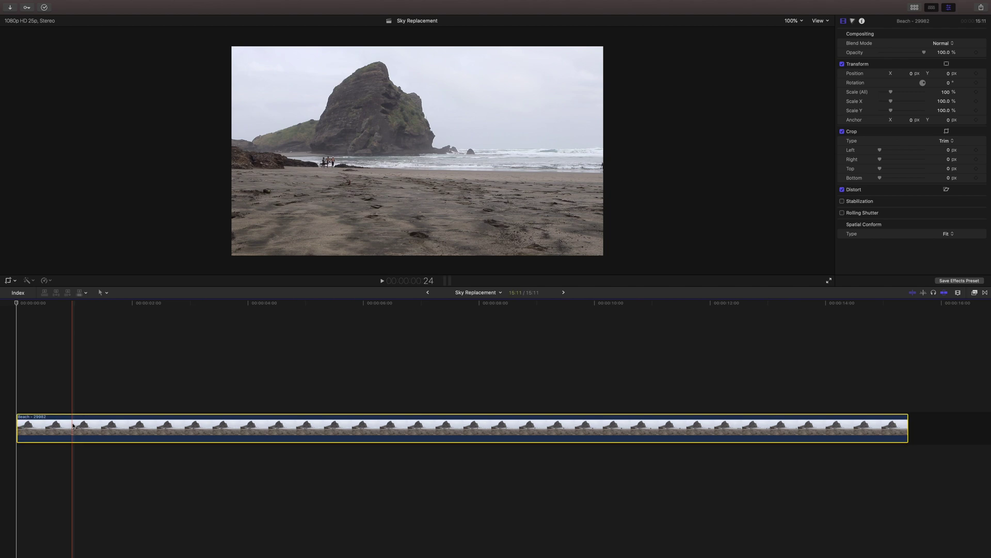
{"action": "left_click_drag", "start_coordinate": [73, 425], "coordinate": [72, 395]}
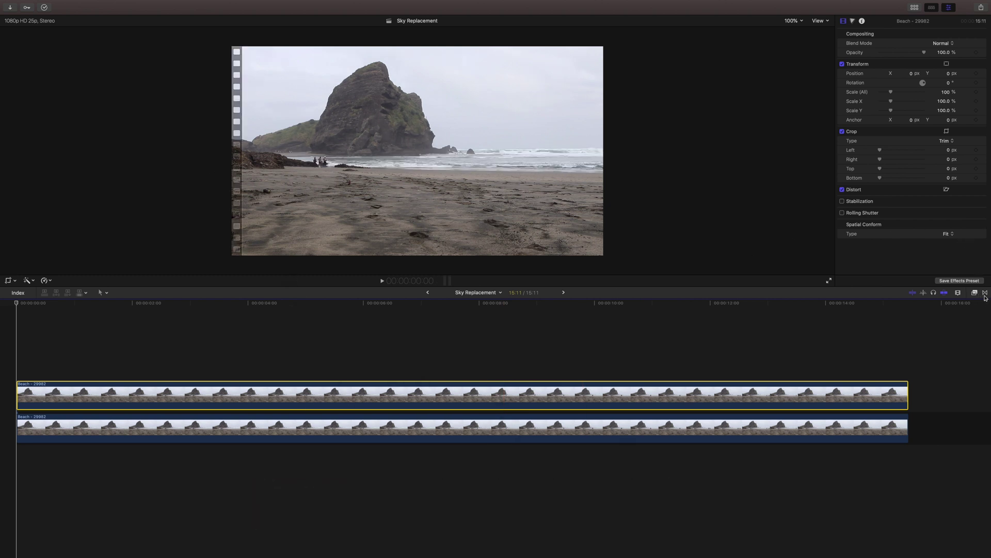
{"action": "key", "text": "super+5"}
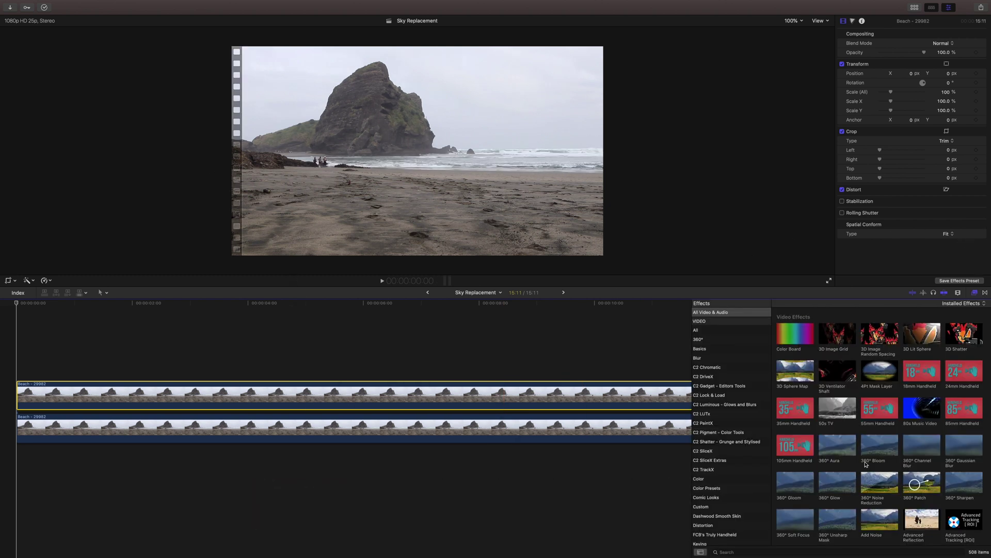
{"action": "left_click", "coordinate": [802, 552]}
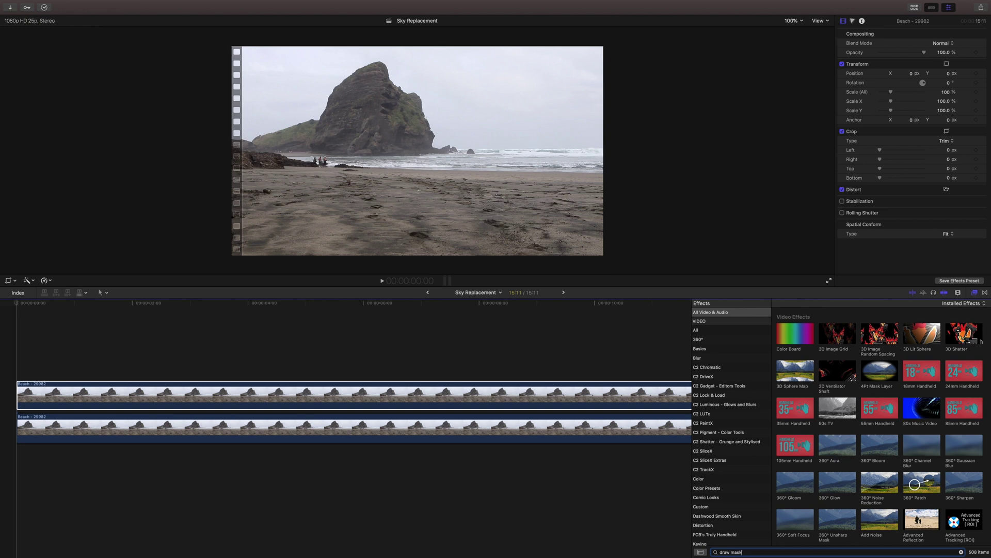
{"action": "mouse_move", "coordinate": [802, 333]}
{"action": "left_mouse_down"}
{"action": "mouse_move", "coordinate": [116, 353]}
{"action": "mouse_move", "coordinate": [135, 388]}
{"action": "left_mouse_up"}
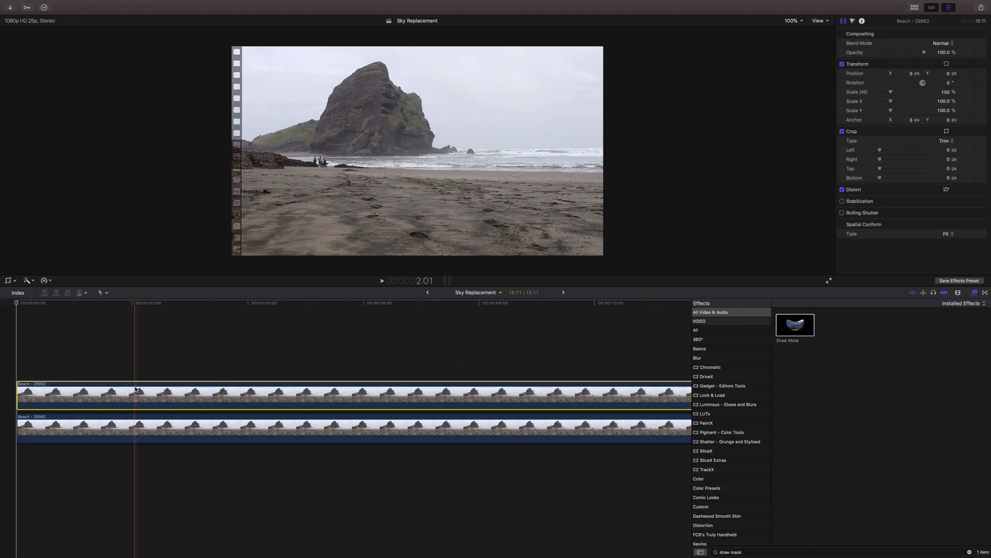
{"action": "left_click", "coordinate": [226, 138]}
Step: Trace mask points along the left hillside and the rock's outline down to the horizon
{"action": "left_click", "coordinate": [244, 143]}
{"action": "left_click", "coordinate": [260, 146]}
{"action": "left_click", "coordinate": [286, 140]}
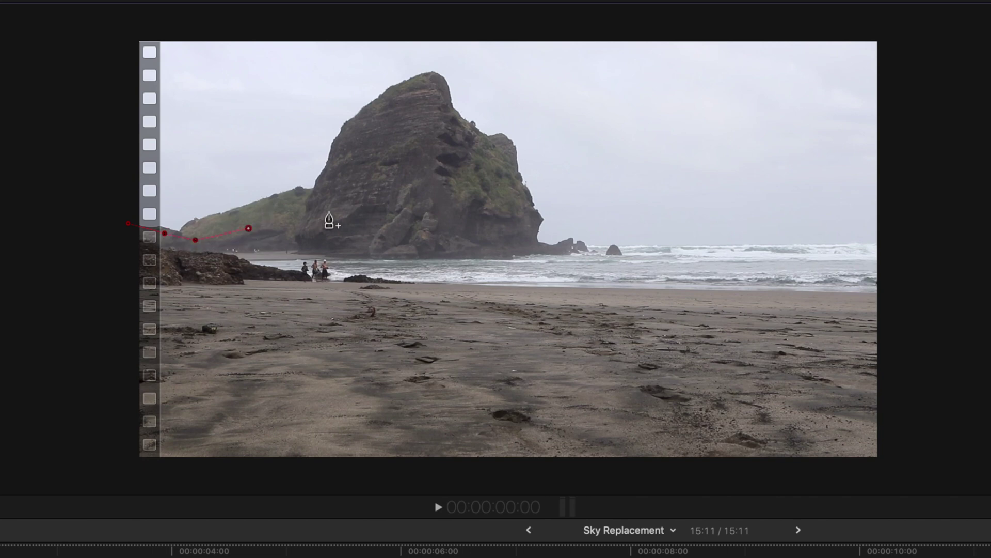
{"action": "left_click", "coordinate": [335, 207]}
{"action": "left_click", "coordinate": [449, 211]}
{"action": "left_click", "coordinate": [519, 245]}
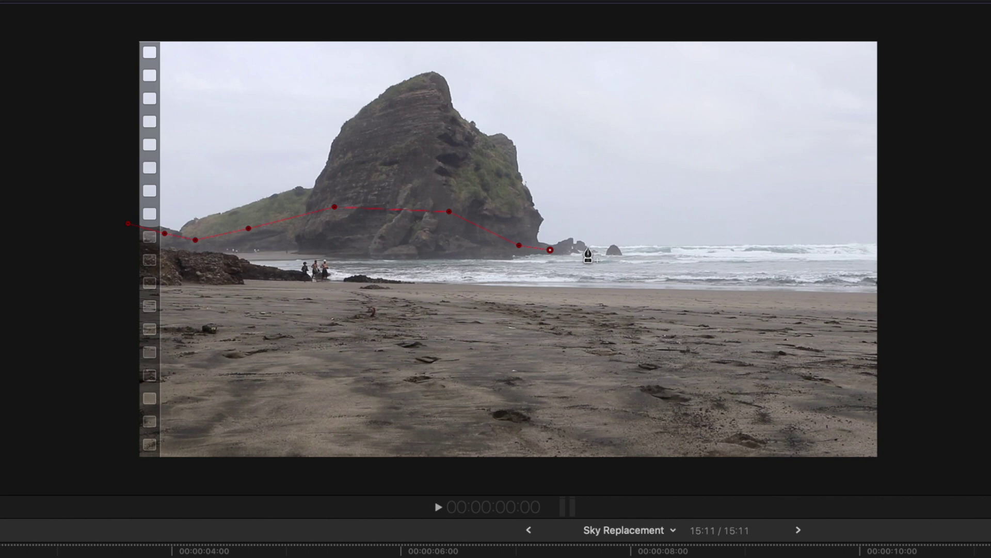
{"action": "left_click", "coordinate": [579, 246]}
{"action": "left_click_drag", "start_coordinate": [580, 245], "coordinate": [590, 248]}
Step: Extend the mask along the horizon, above the frame's top corners, and close it at the first point
{"action": "left_click", "coordinate": [614, 247]}
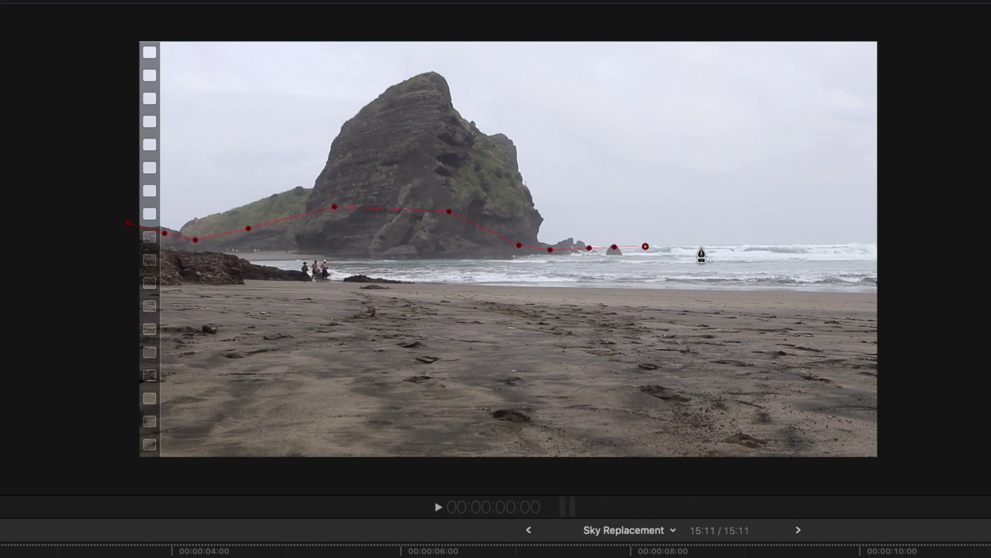
{"action": "left_click", "coordinate": [702, 247]}
{"action": "left_click", "coordinate": [781, 247]}
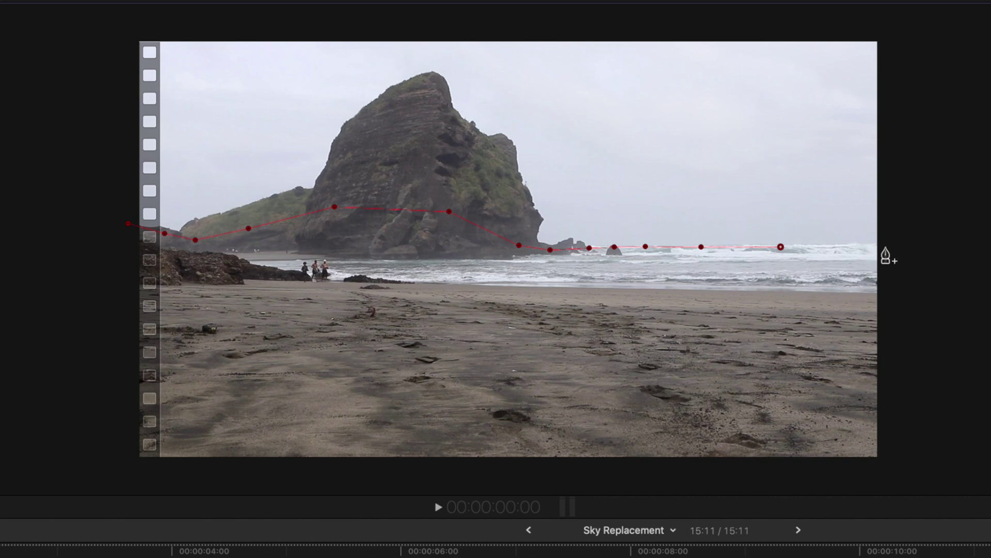
{"action": "left_click", "coordinate": [892, 245]}
{"action": "left_click", "coordinate": [943, 17]}
{"action": "left_click", "coordinate": [79, 22]}
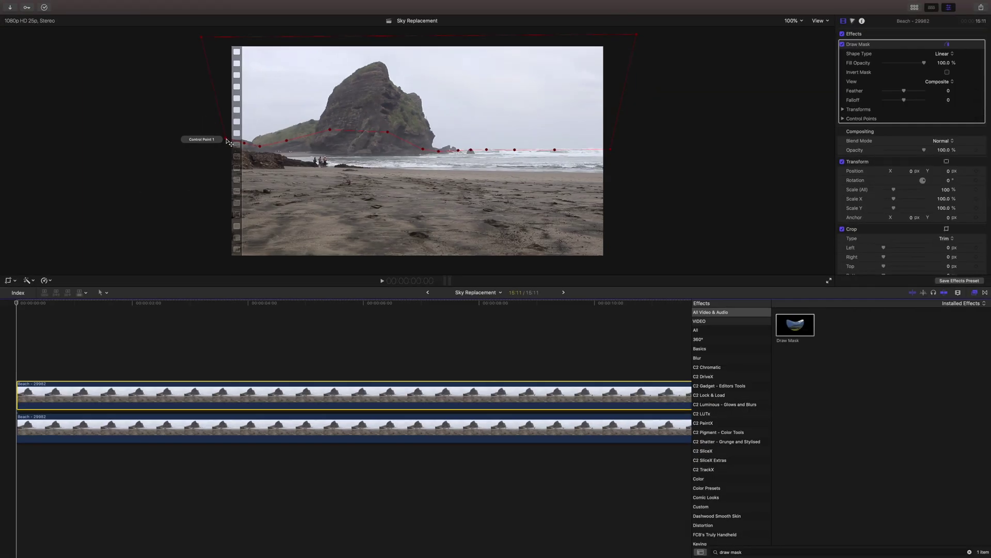
{"action": "left_click", "coordinate": [227, 142]}
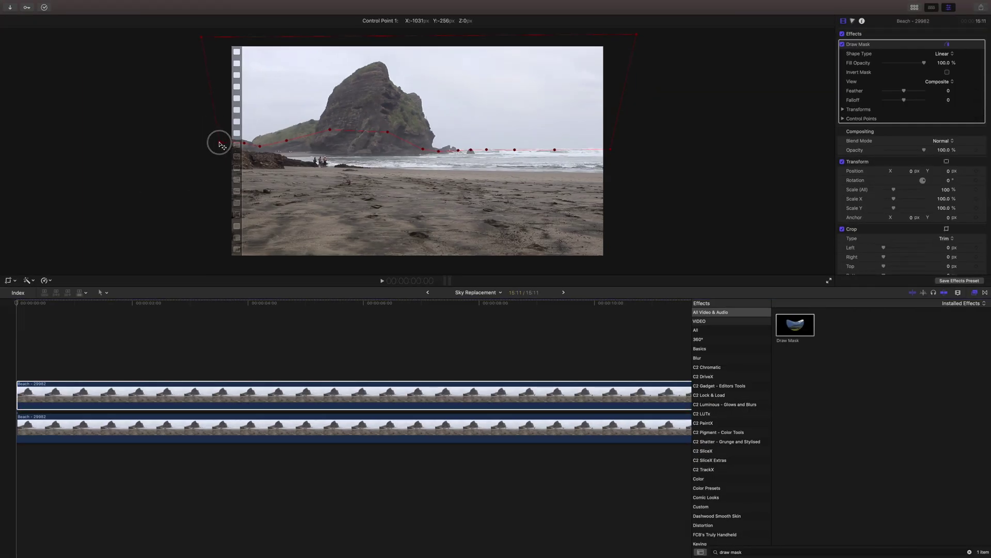
{"action": "left_click", "coordinate": [160, 435]}
Step: Preview the sky mask by toggling the lower clip, then duplicate the masked clip onto a new top layer
{"action": "key", "text": "v"}
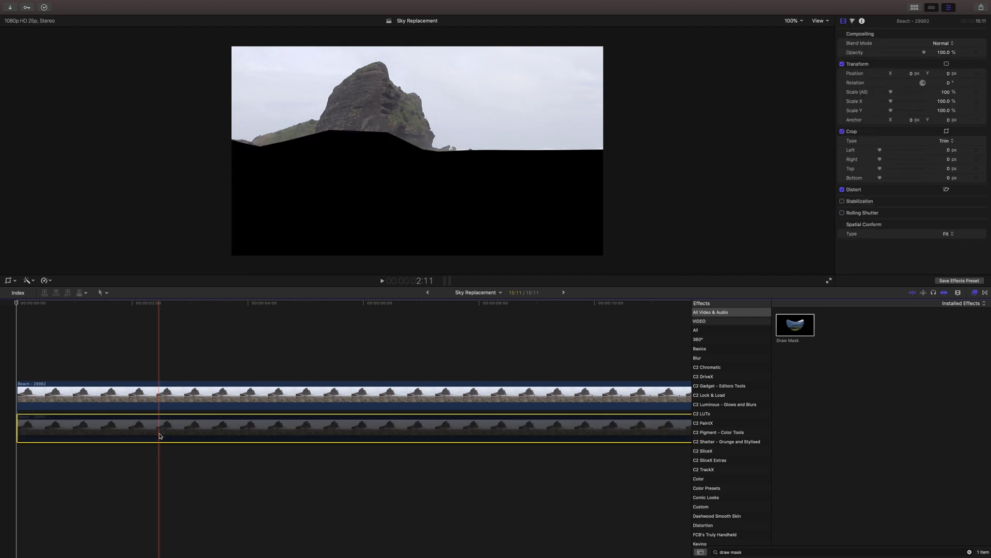
{"action": "key", "text": "v"}
{"action": "left_click", "coordinate": [133, 393]}
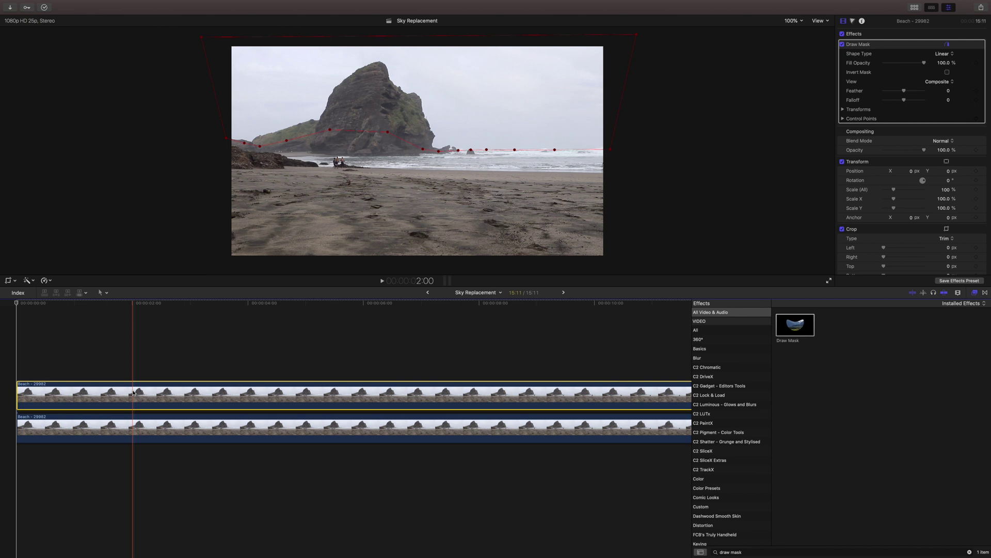
{"action": "left_click_drag", "start_coordinate": [133, 392], "coordinate": [129, 357]}
Step: Turn on Invert Mask for the middle clip's Draw Mask
{"action": "left_click", "coordinate": [138, 388]}
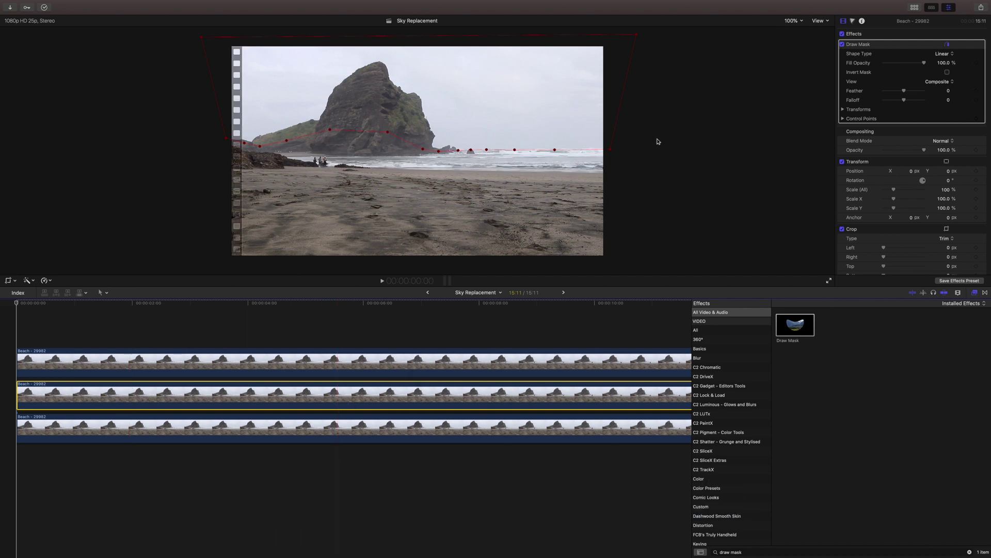
{"action": "left_click", "coordinate": [887, 44]}
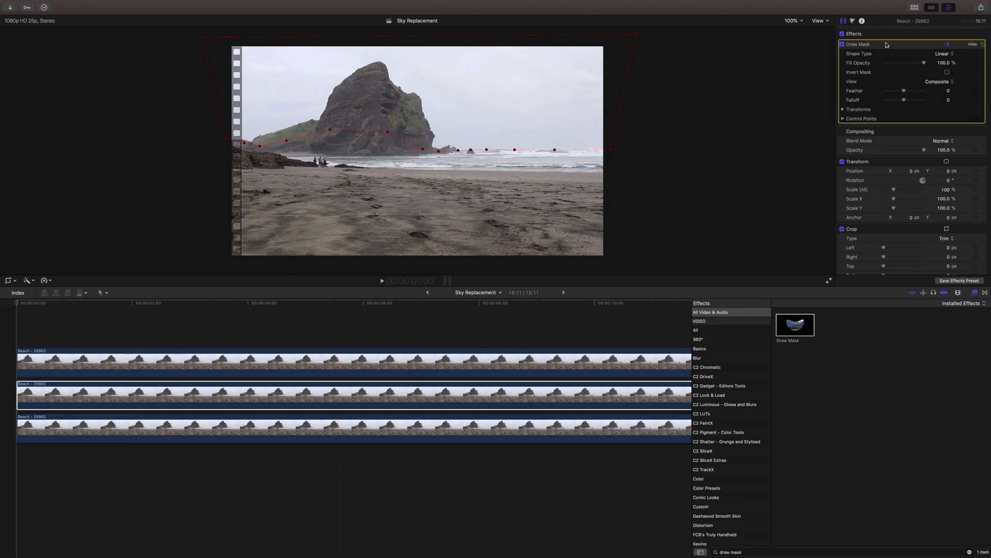
{"action": "left_click", "coordinate": [947, 72]}
Step: Disable the top and bottom clips to preview the middle clip's inverted mask from the start
{"action": "left_click", "coordinate": [211, 361]}
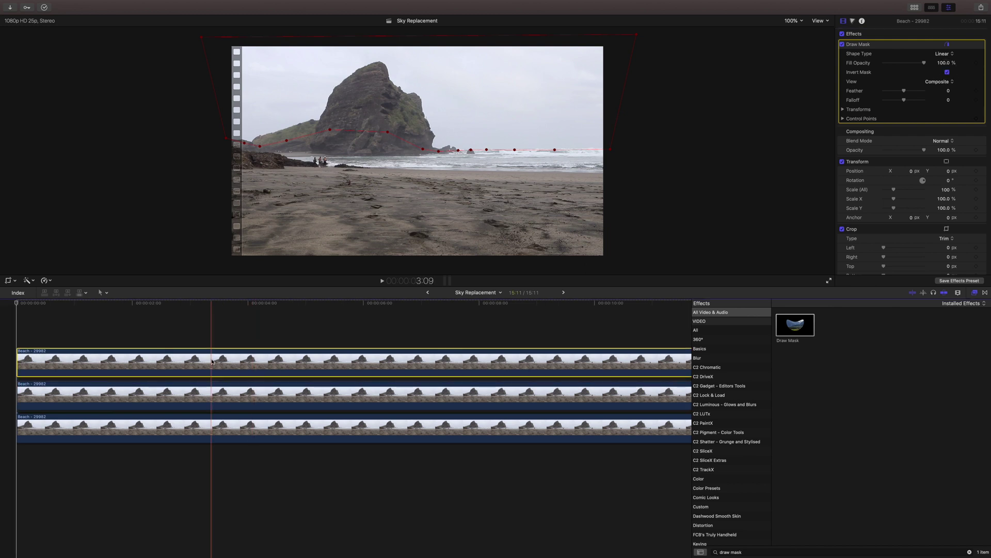
{"action": "key", "text": "v"}
{"action": "left_click", "coordinate": [188, 429]}
{"action": "key", "text": "v"}
{"action": "key", "text": "Home"}
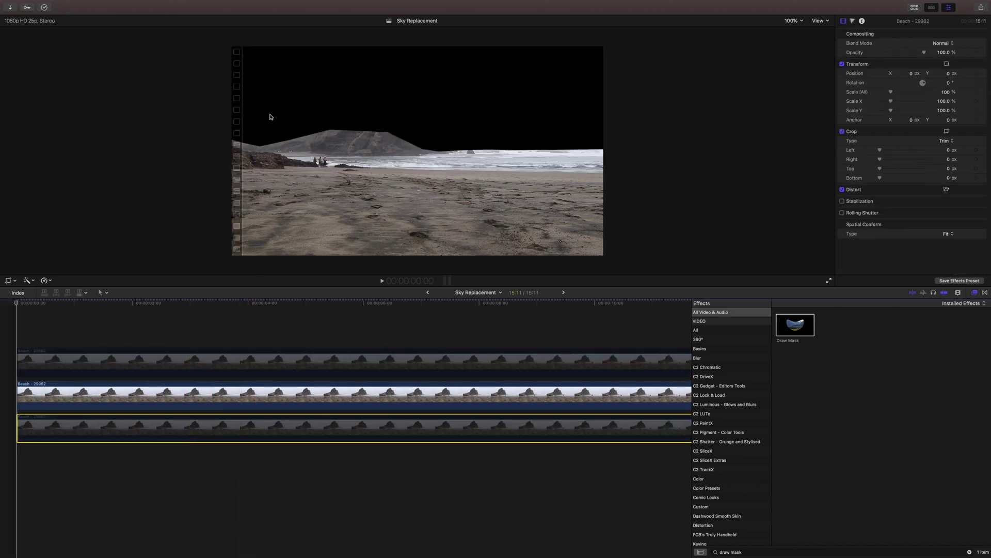
Step: Re-enable the top clip and toggle it off and on to compare the layers
{"action": "left_click", "coordinate": [138, 395]}
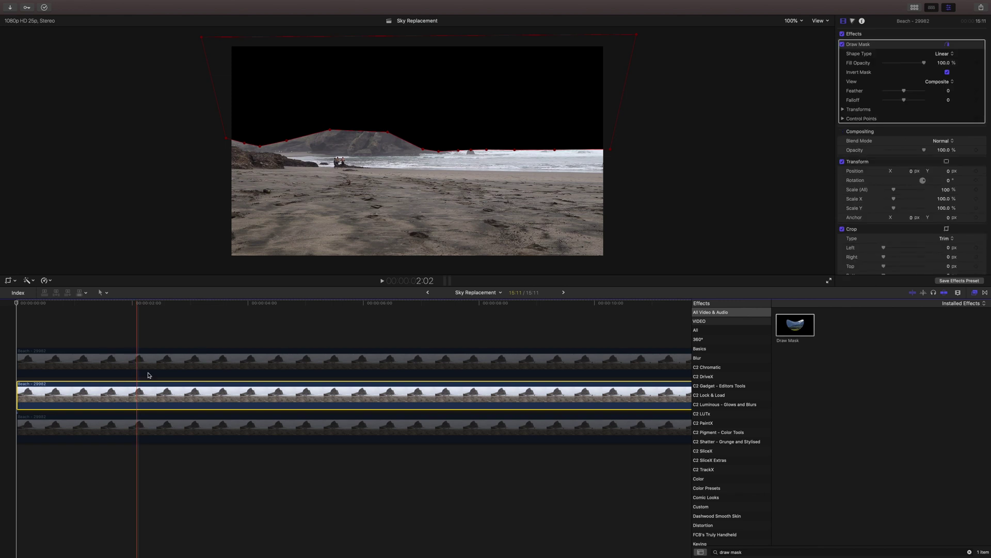
{"action": "left_click", "coordinate": [170, 363]}
{"action": "key", "text": "v"}
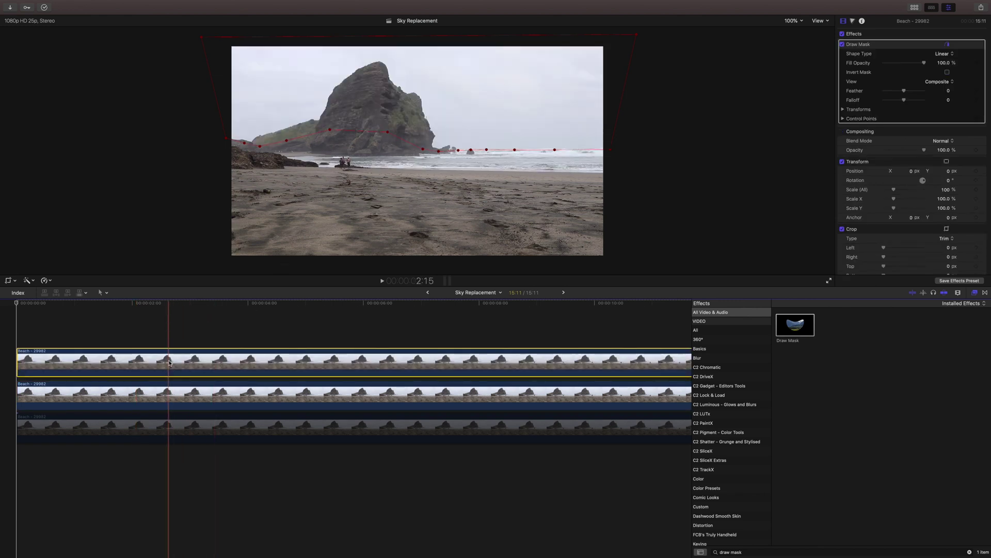
{"action": "key", "text": "v"}
{"action": "key", "text": "v"}
{"action": "key", "text": "v"}
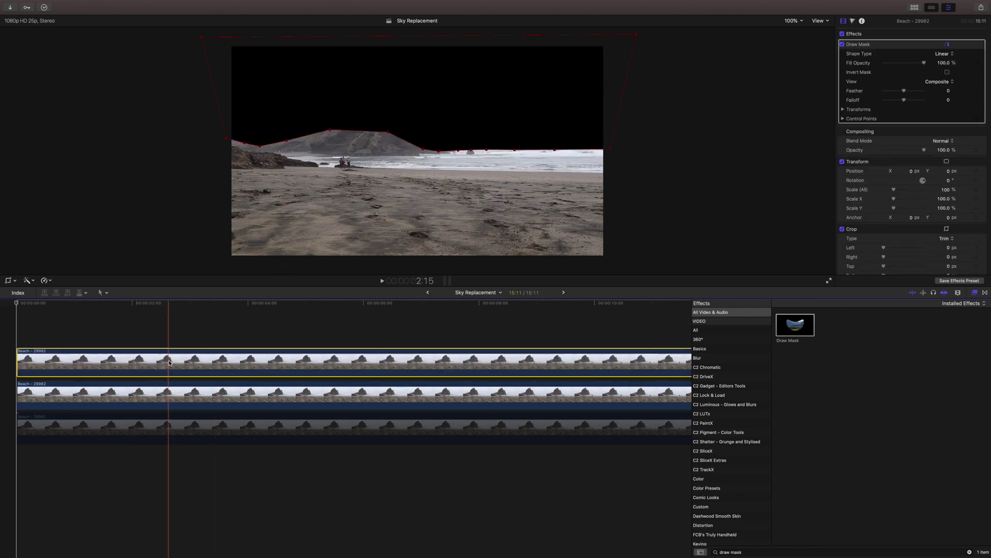
{"action": "key", "text": "v"}
{"action": "left_click", "coordinate": [62, 303]}
{"action": "left_click", "coordinate": [77, 428]}
{"action": "key", "text": "v"}
Step: Re-enable the bottom clip and apply the Luma Keyer effect to the top clip
{"action": "left_click", "coordinate": [68, 362]}
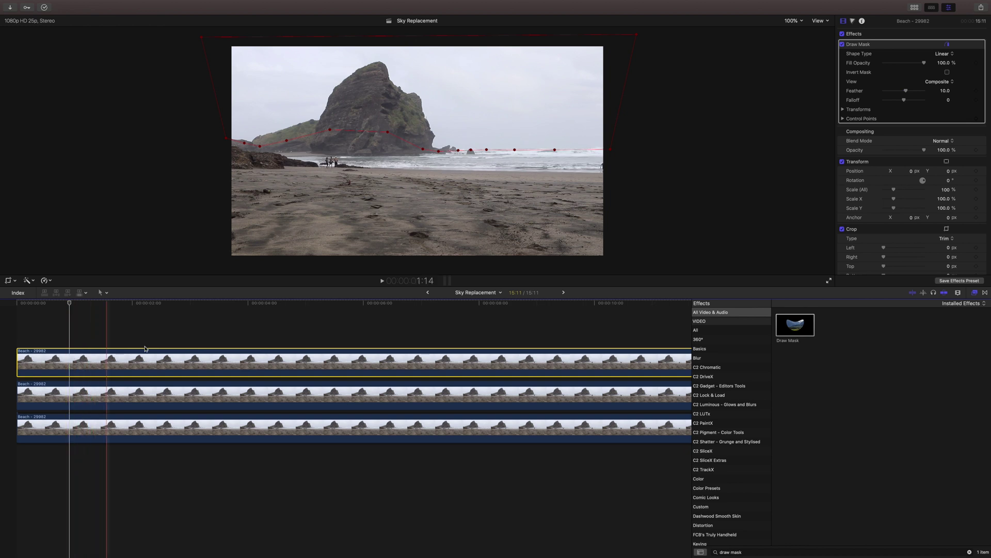
{"action": "left_click", "coordinate": [790, 552]}
{"action": "left_click", "coordinate": [790, 552]}
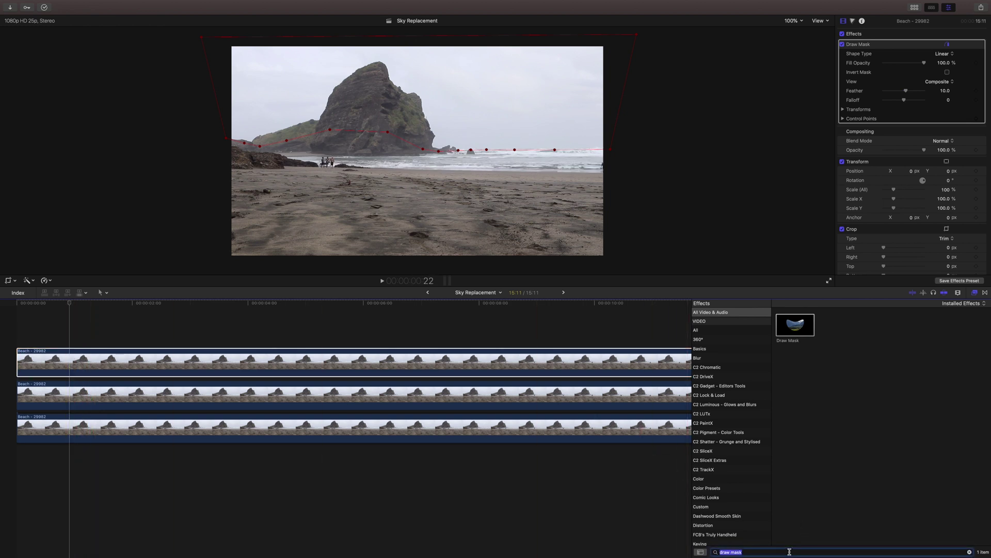
{"action": "type", "text": "luma"}
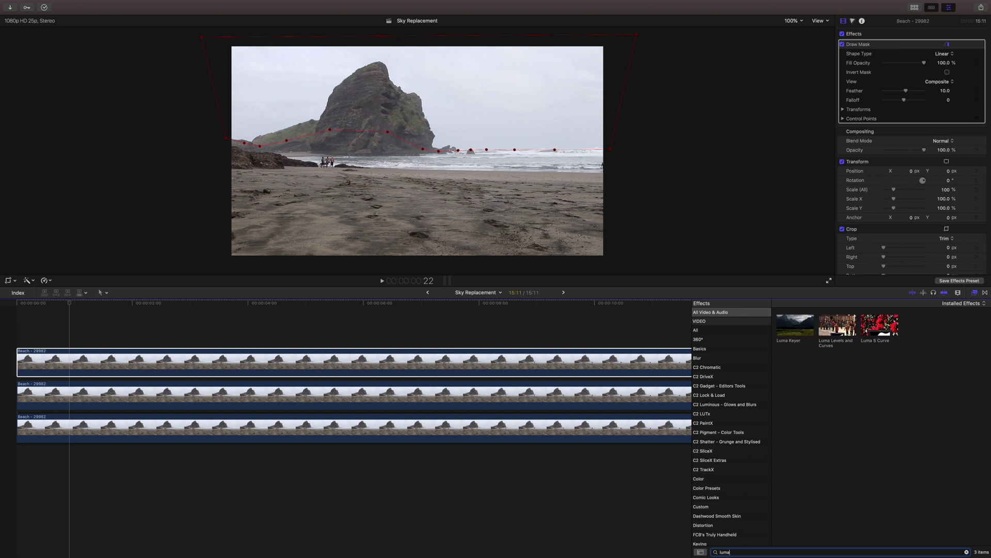
{"action": "left_click_drag", "start_coordinate": [787, 325], "coordinate": [101, 365]}
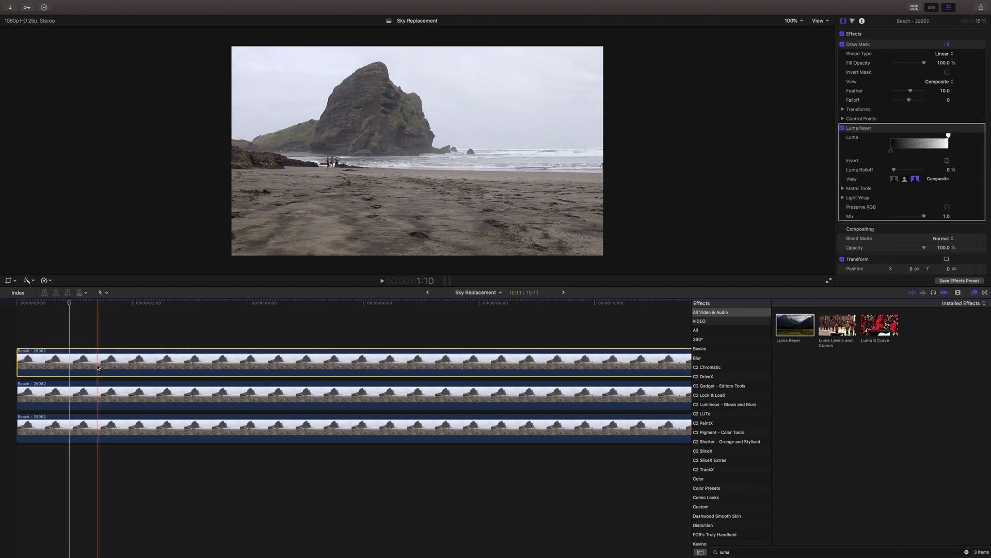
Step: Disable the middle and bottom Beach clips
{"action": "left_click", "coordinate": [109, 403]}
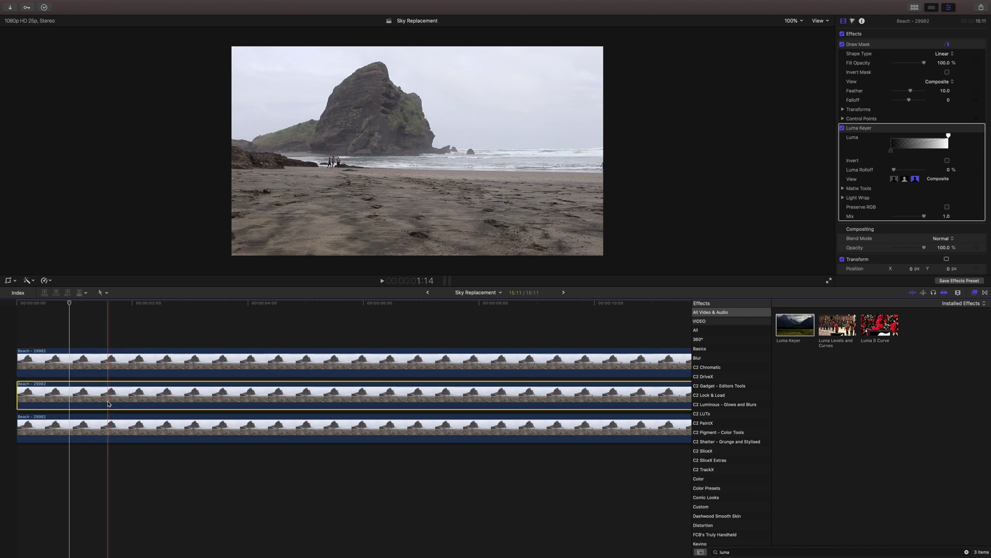
{"action": "left_click", "coordinate": [105, 427], "text": "super"}
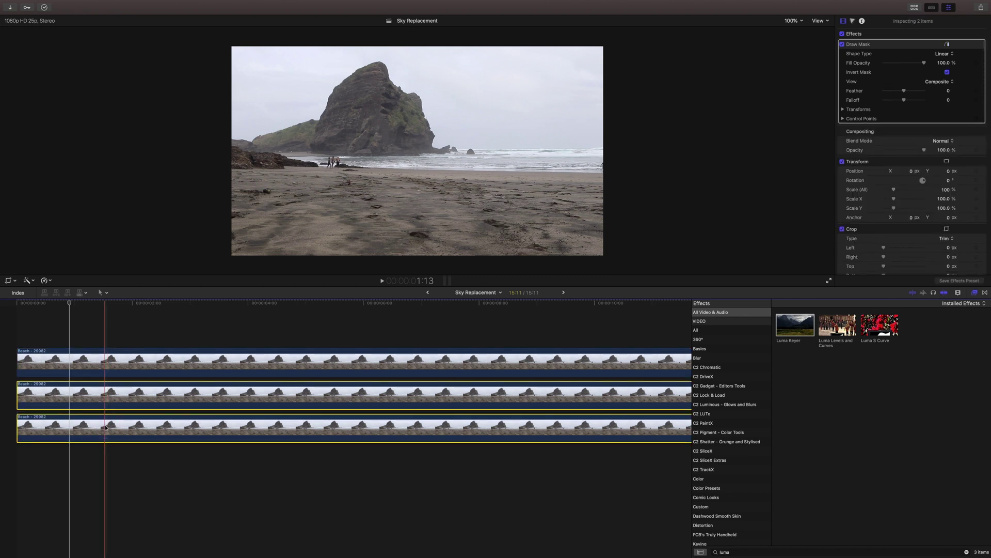
{"action": "key", "text": "v"}
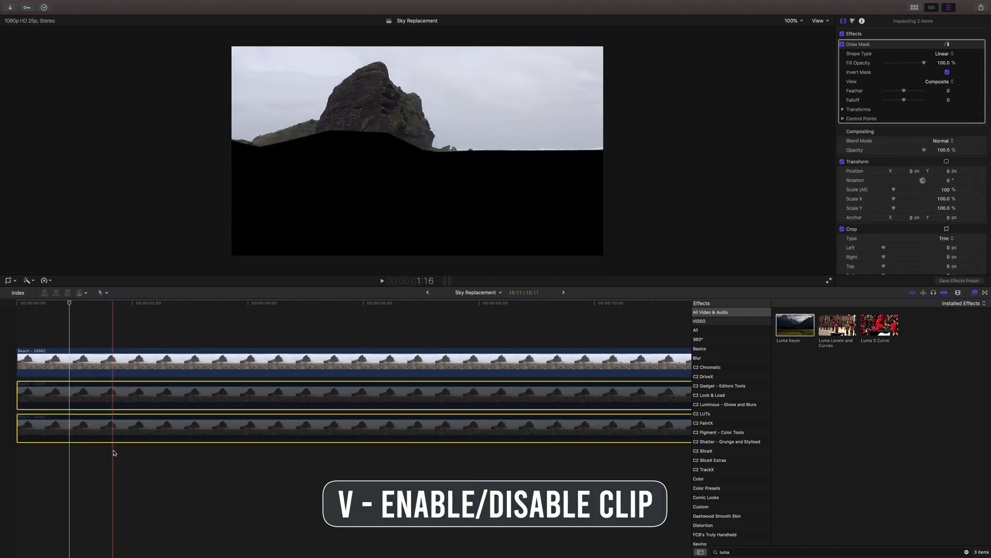
Step: Adjust the top clip's Luma Keyer thresholds to key the sky, then invert it to keep the rock
{"action": "left_click", "coordinate": [75, 364]}
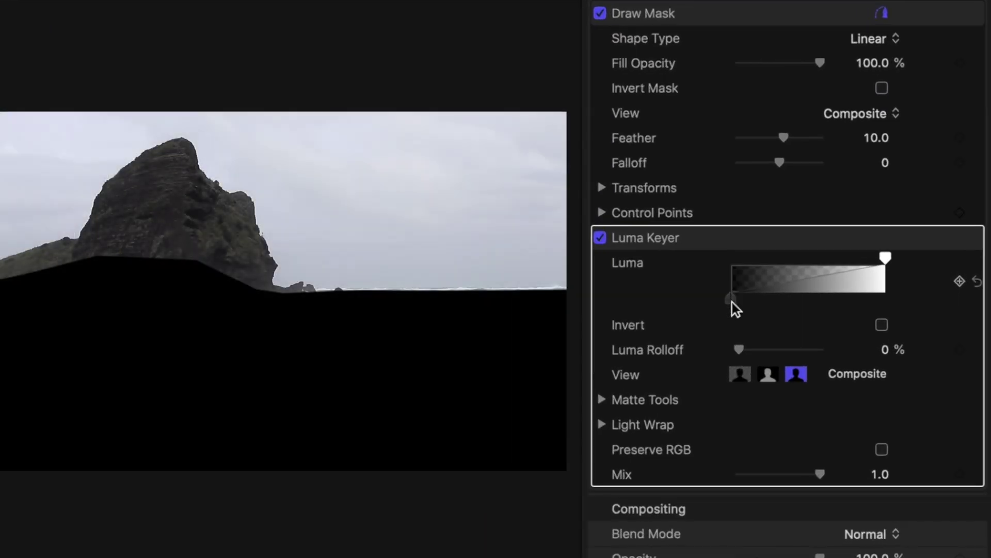
{"action": "left_click_drag", "start_coordinate": [733, 302], "coordinate": [816, 307]}
{"action": "left_click_drag", "start_coordinate": [885, 262], "coordinate": [848, 261]}
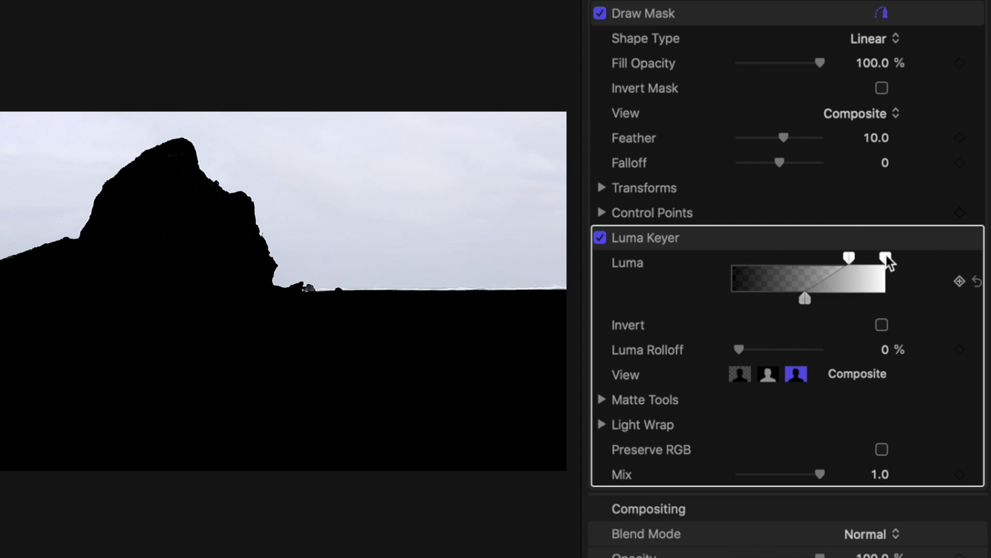
{"action": "key", "text": "super+z"}
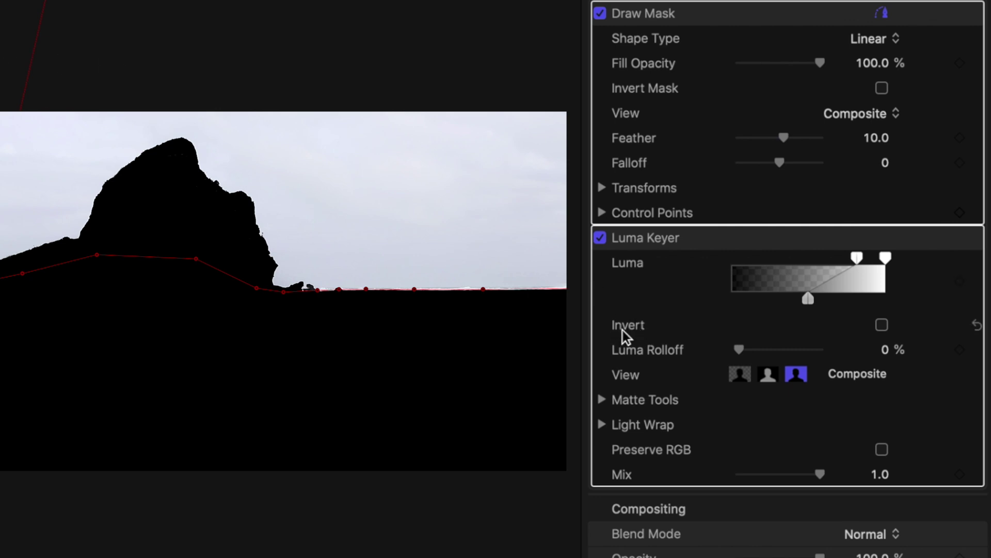
{"action": "left_click", "coordinate": [886, 325]}
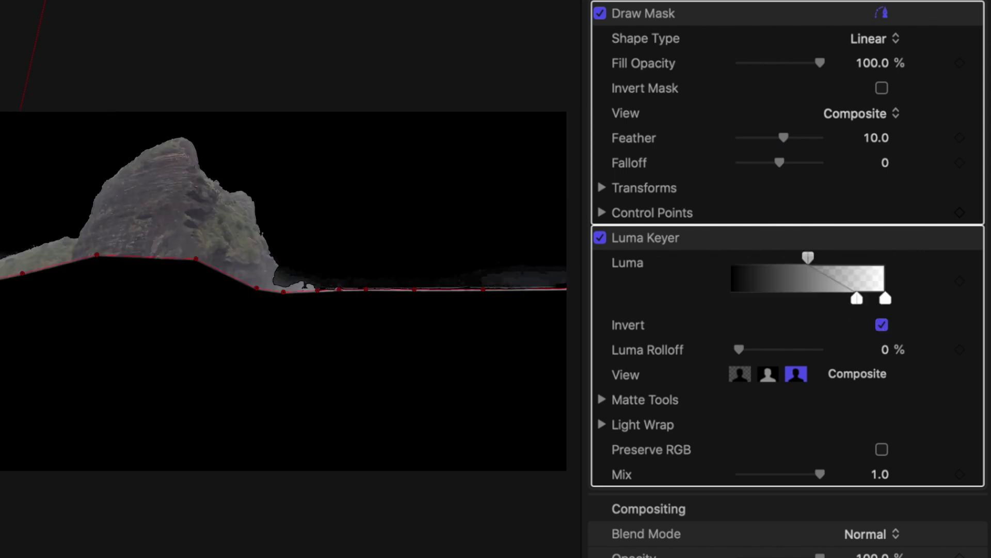
{"action": "scroll", "coordinate": [706, 399], "scroll_direction": "down", "scroll_amount": 5}
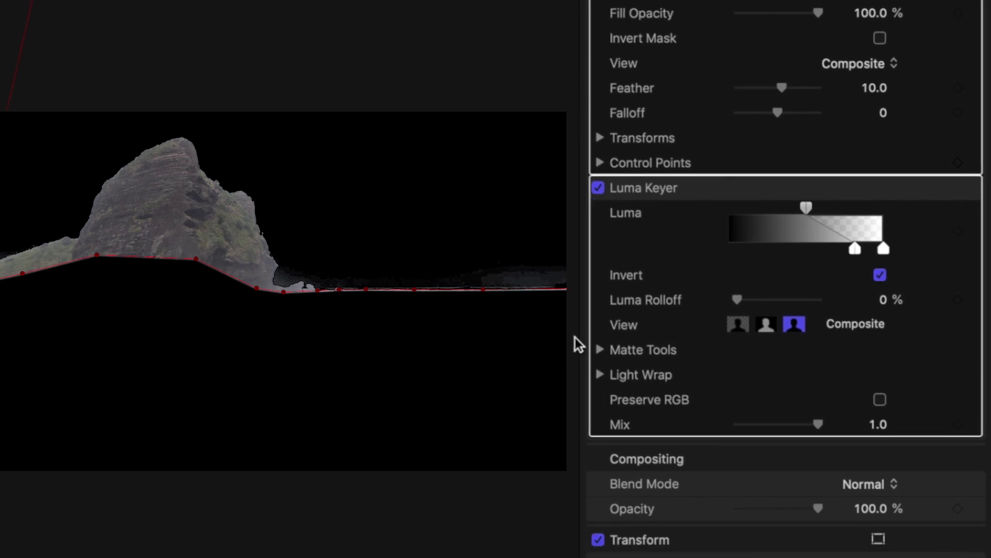
Step: Expand Matte Tools and set Fill Holes to 0.52 and Edge Distance to 0
{"action": "left_click", "coordinate": [598, 286]}
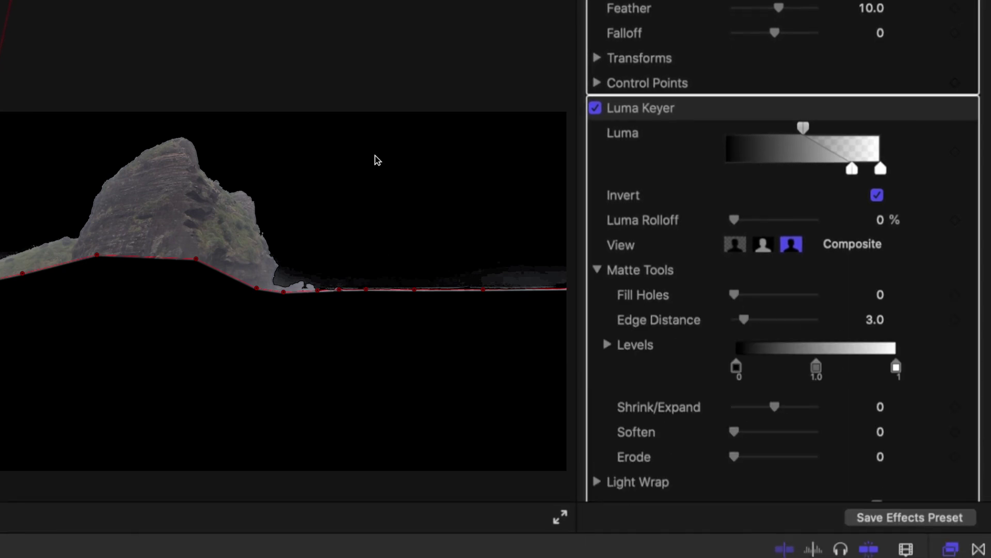
{"action": "scroll", "coordinate": [759, 364], "scroll_direction": "down", "scroll_amount": 1}
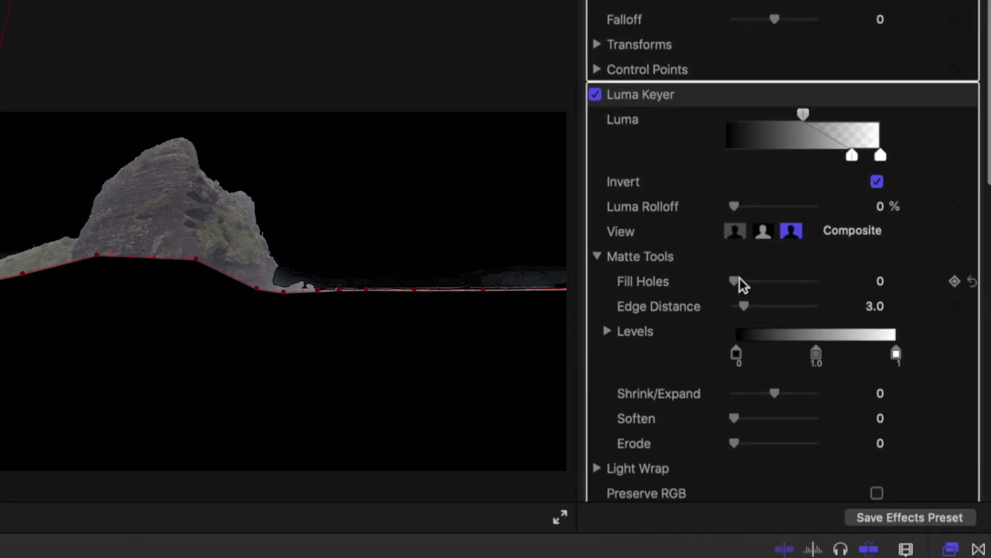
{"action": "left_click_drag", "start_coordinate": [739, 281], "coordinate": [744, 284]}
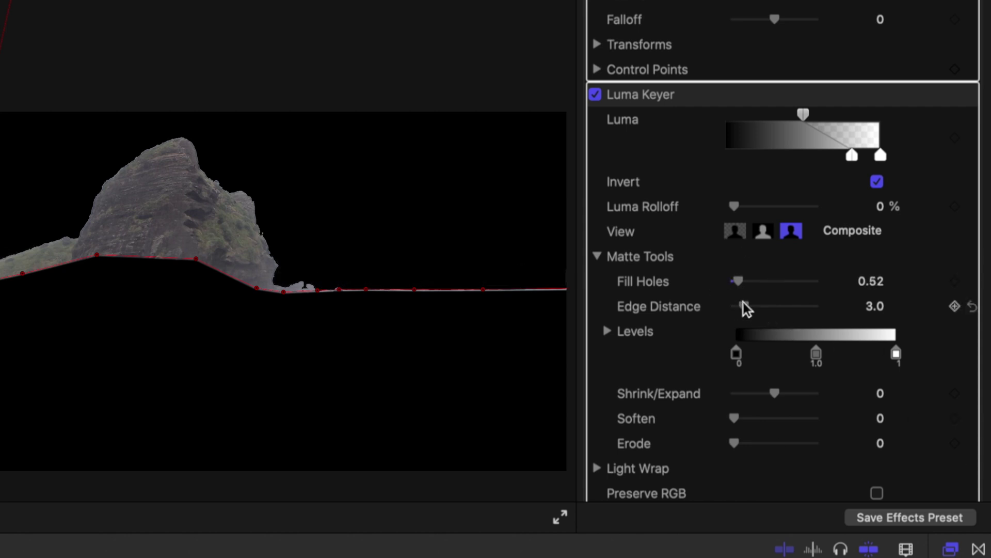
{"action": "mouse_move", "coordinate": [743, 303]}
{"action": "left_mouse_down"}
{"action": "mouse_move", "coordinate": [766, 305]}
{"action": "mouse_move", "coordinate": [735, 306]}
{"action": "left_mouse_up"}
Step: Set the matte's Shrink/Expand to 1.0, reverting a test shrink to -10
{"action": "left_click_drag", "start_coordinate": [778, 393], "coordinate": [778, 394]}
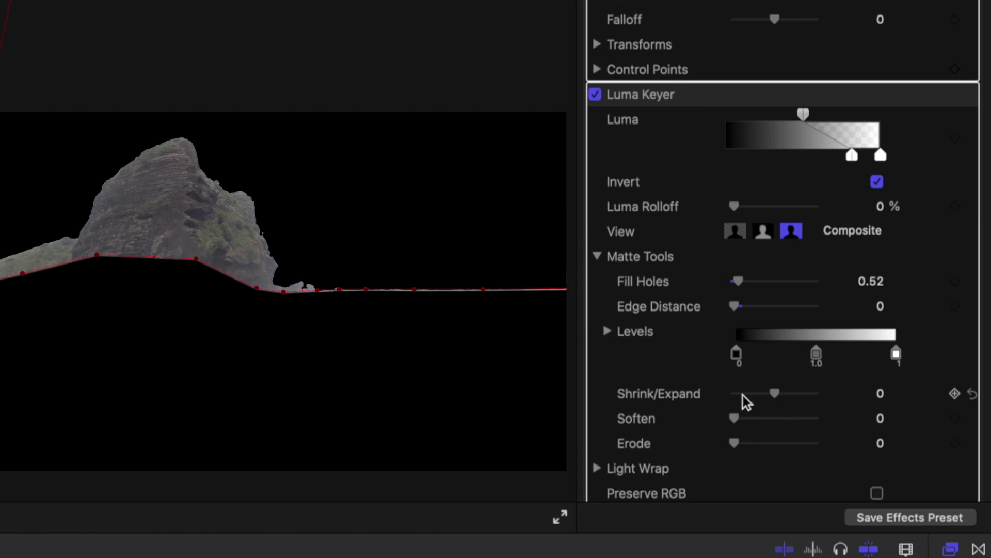
{"action": "left_click", "coordinate": [880, 394]}
{"action": "key", "text": "Return"}
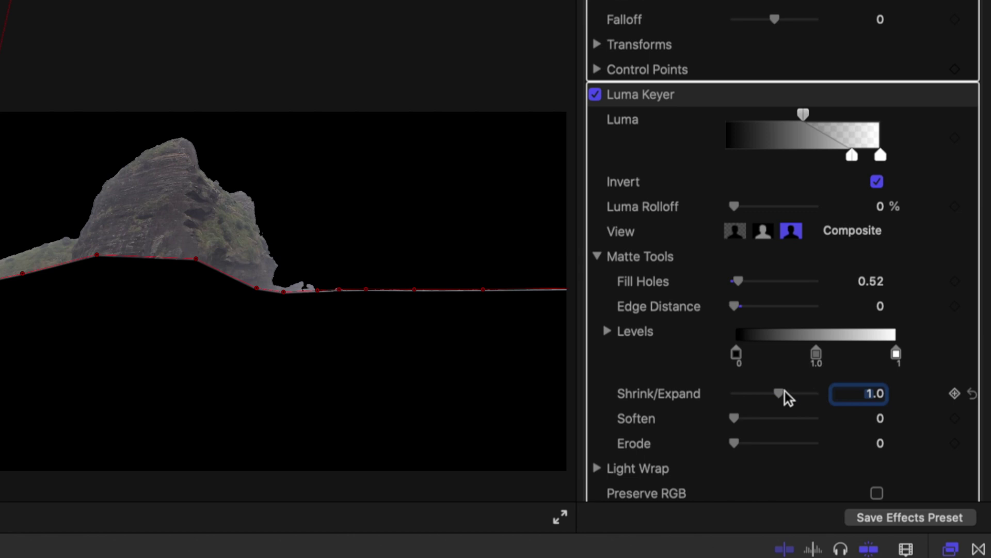
{"action": "left_click_drag", "start_coordinate": [778, 393], "coordinate": [699, 398]}
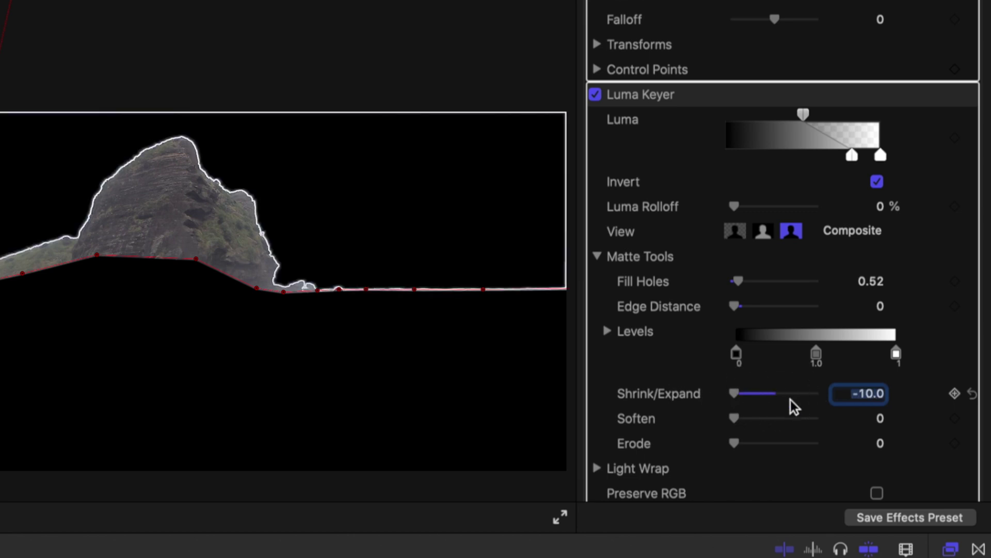
{"action": "key", "text": "super+z"}
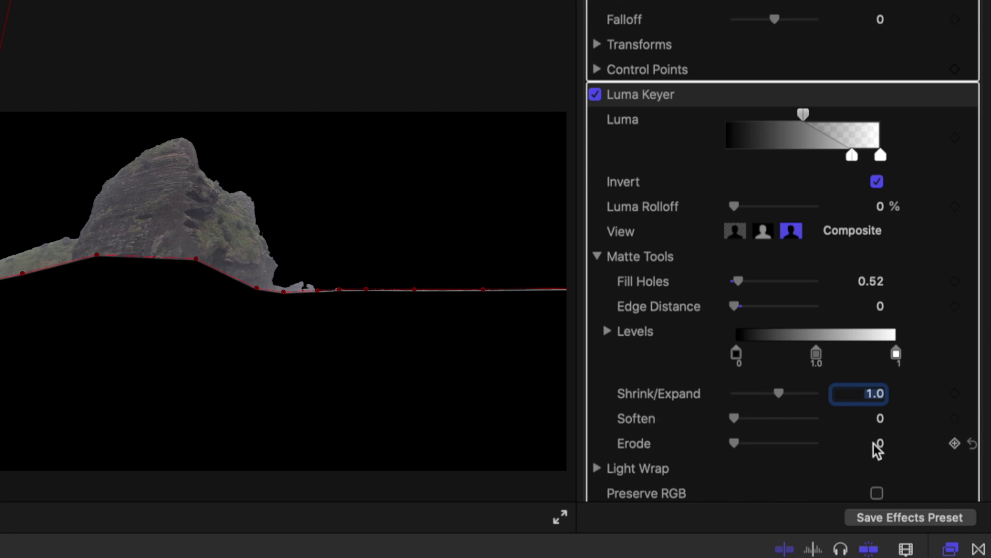
Step: Set the matte's Soften to 0.3 after trying 1.0
{"action": "left_click", "coordinate": [877, 418]}
{"action": "type", "text": "1"}
{"action": "key", "text": "Return"}
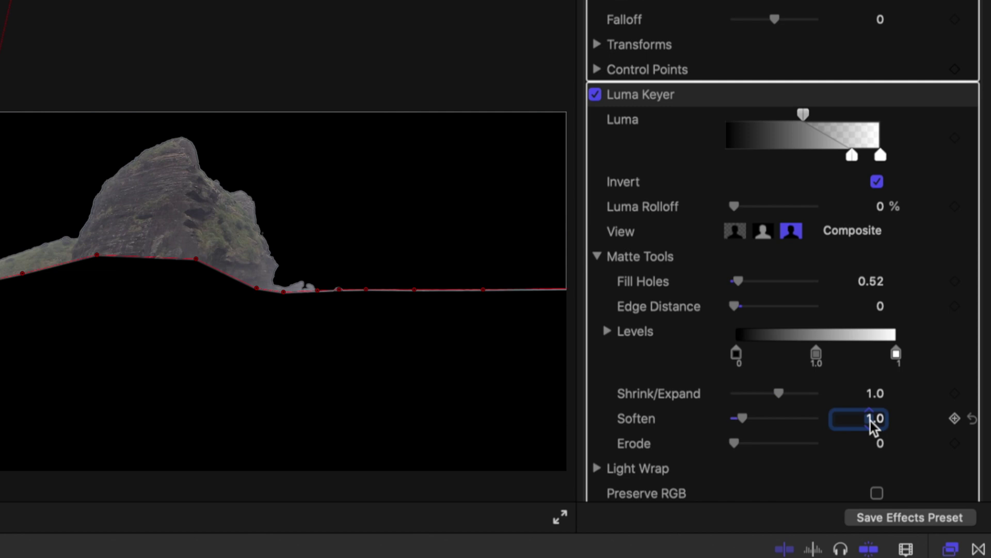
{"action": "type", "text": "0.3"}
{"action": "key", "text": "Return"}
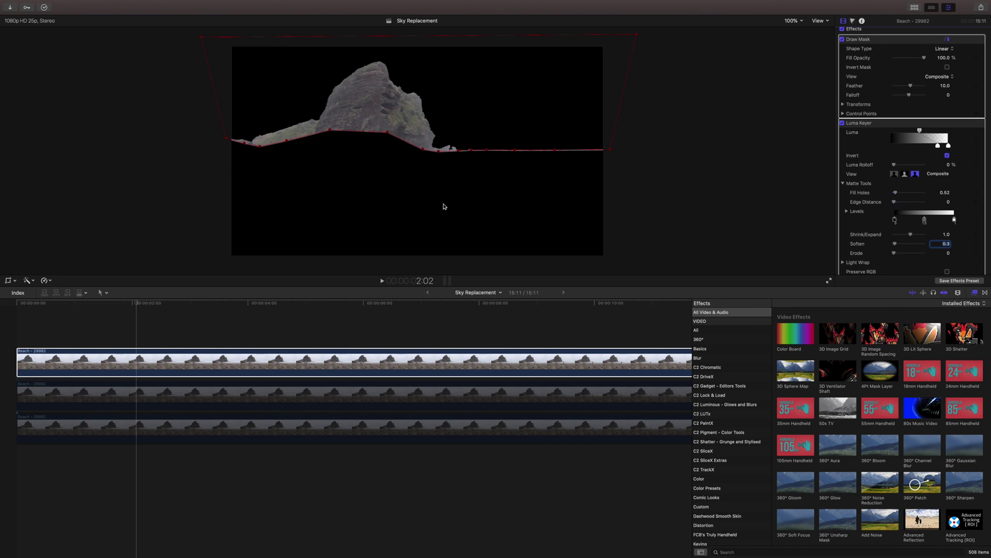
Step: Re-enable the two lower Beach clips so all three layers composite together
{"action": "left_click", "coordinate": [133, 365]}
{"action": "left_click_drag", "start_coordinate": [167, 462], "coordinate": [140, 391]}
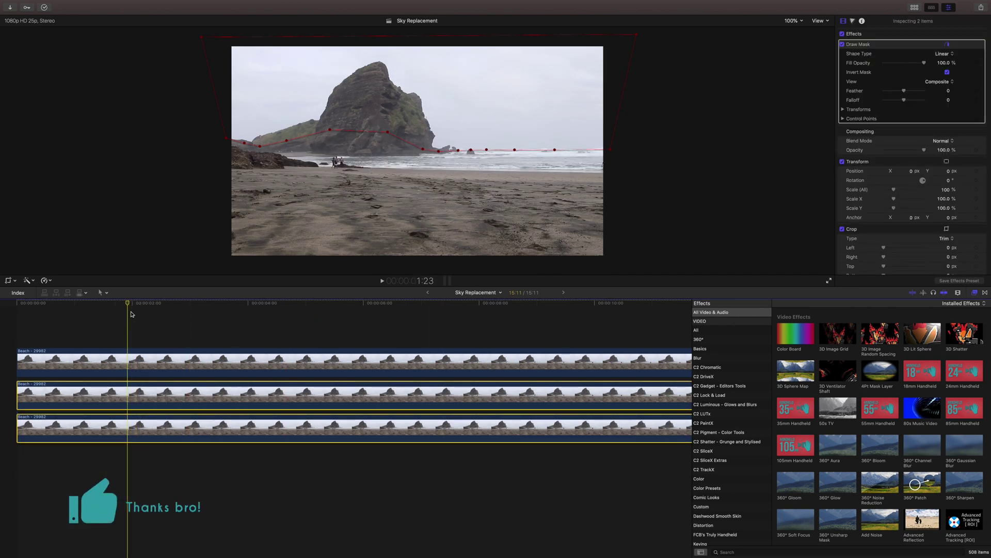
{"action": "left_click", "coordinate": [137, 365]}
{"action": "left_click", "coordinate": [165, 327]}
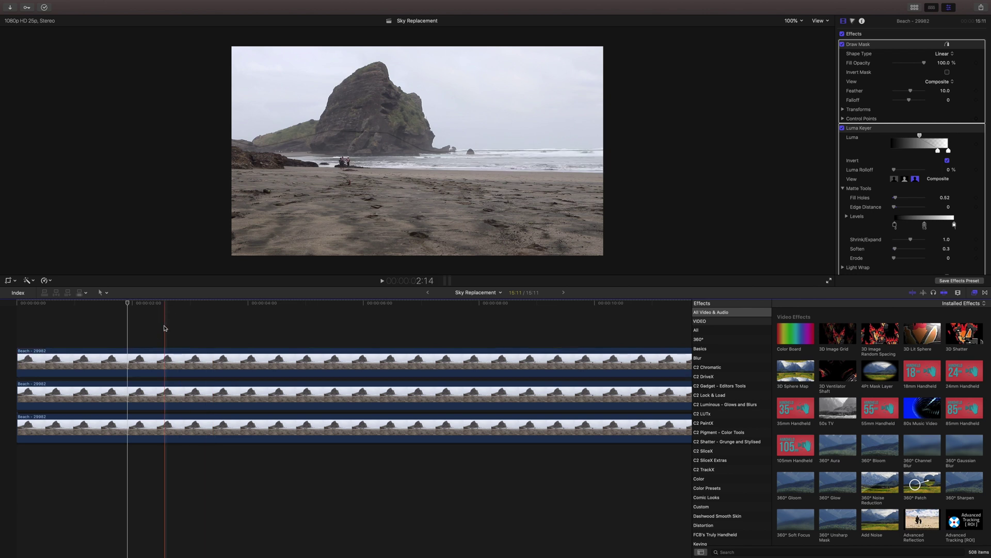
{"action": "left_click", "coordinate": [142, 357]}
{"action": "left_click", "coordinate": [129, 305]}
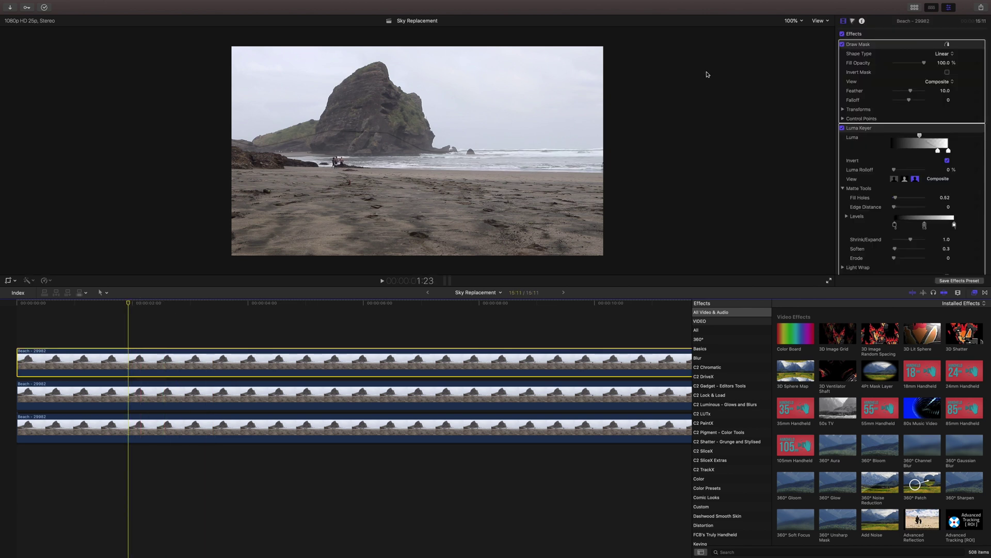
{"action": "scroll", "coordinate": [947, 46], "scroll_direction": "down", "scroll_amount": 6}
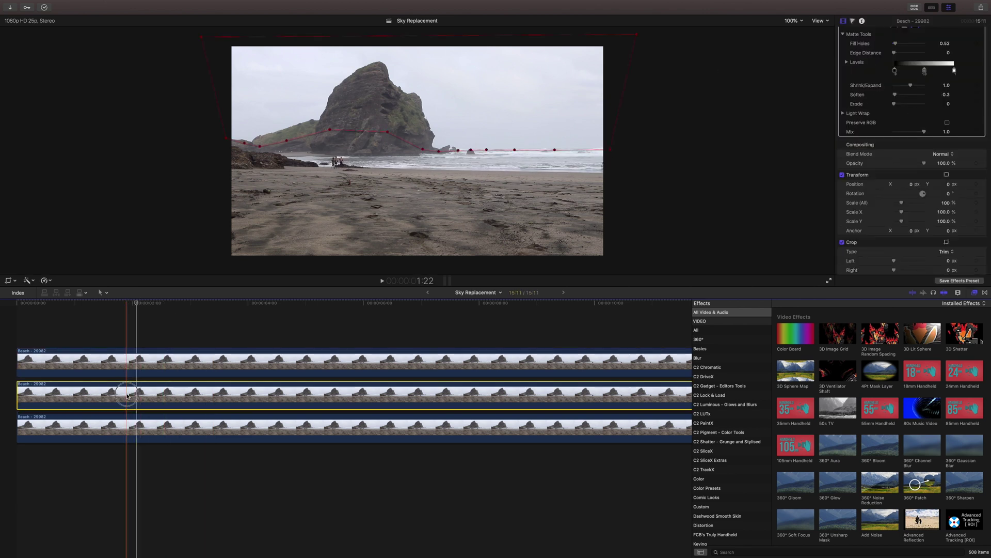
{"action": "left_click_drag", "start_coordinate": [129, 356], "coordinate": [130, 349]}
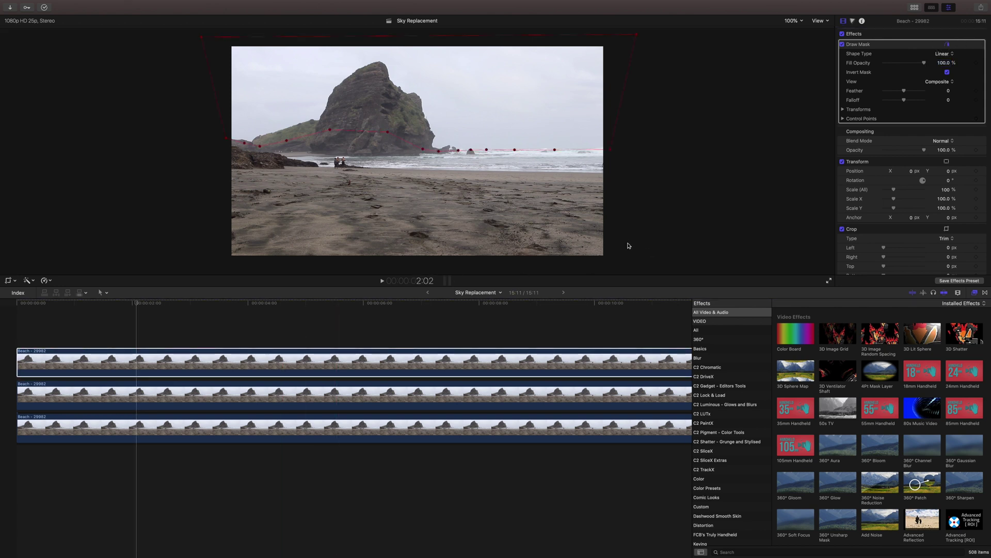
{"action": "left_click", "coordinate": [127, 313]}
{"action": "left_click", "coordinate": [134, 357]}
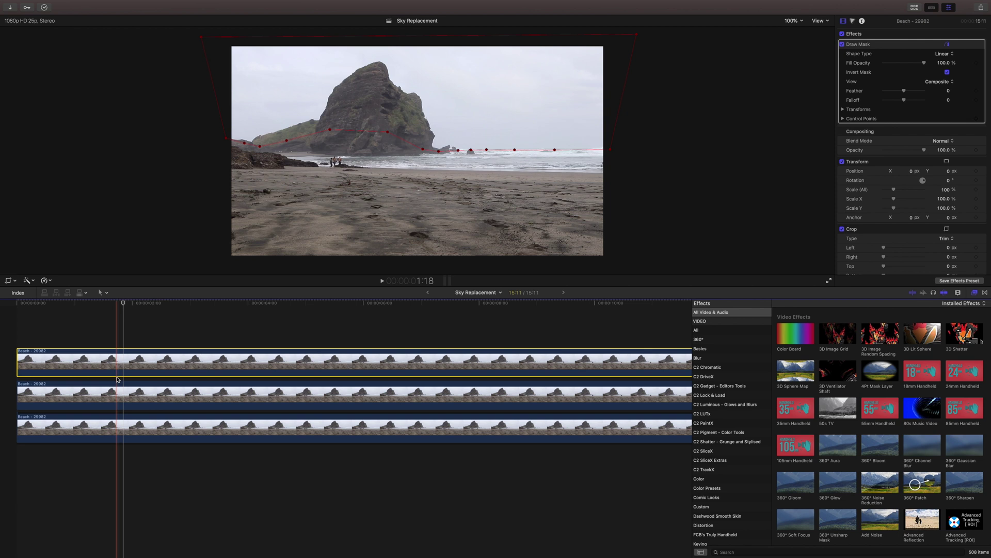
{"action": "left_click", "coordinate": [136, 313]}
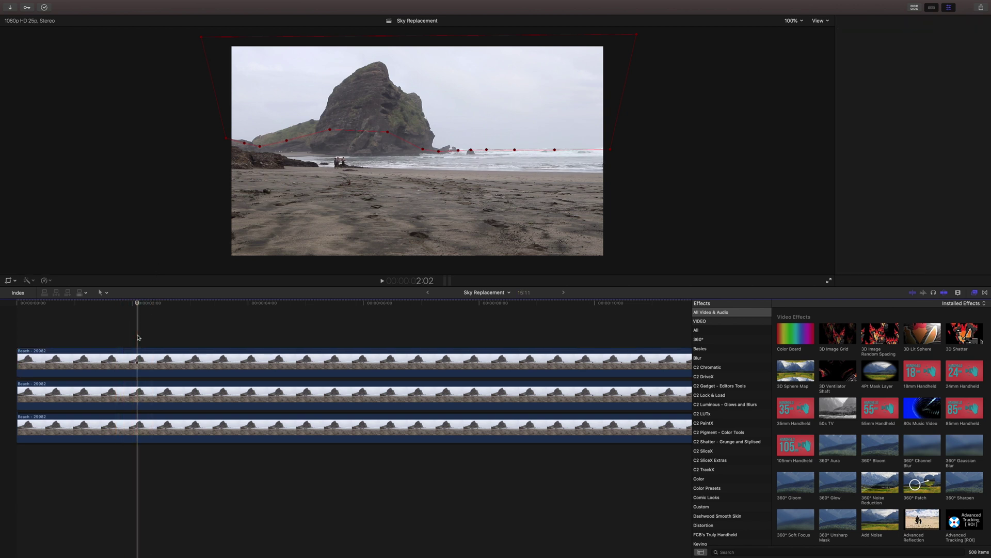
{"action": "left_click_drag", "start_coordinate": [123, 303], "coordinate": [112, 305]}
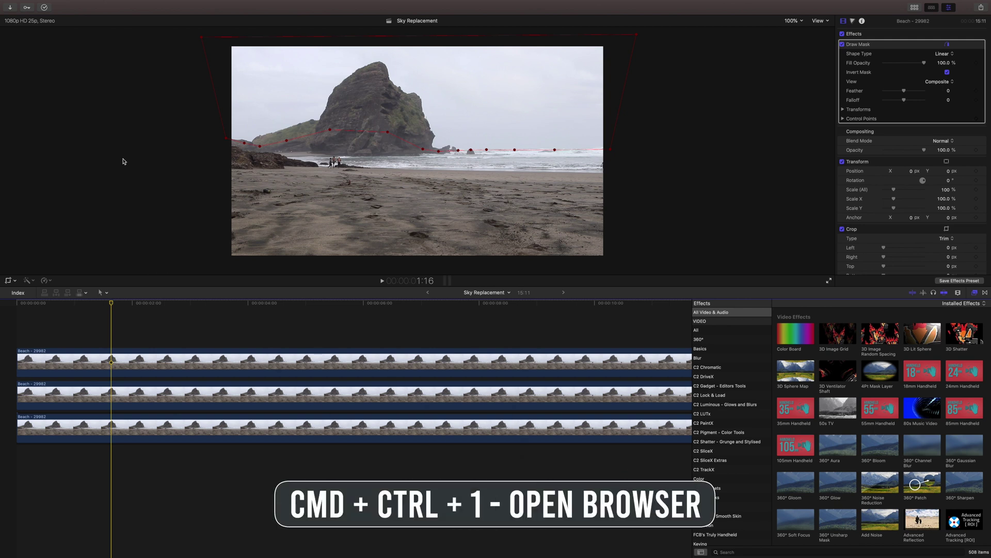
{"action": "key", "text": "ctrl+super+1"}
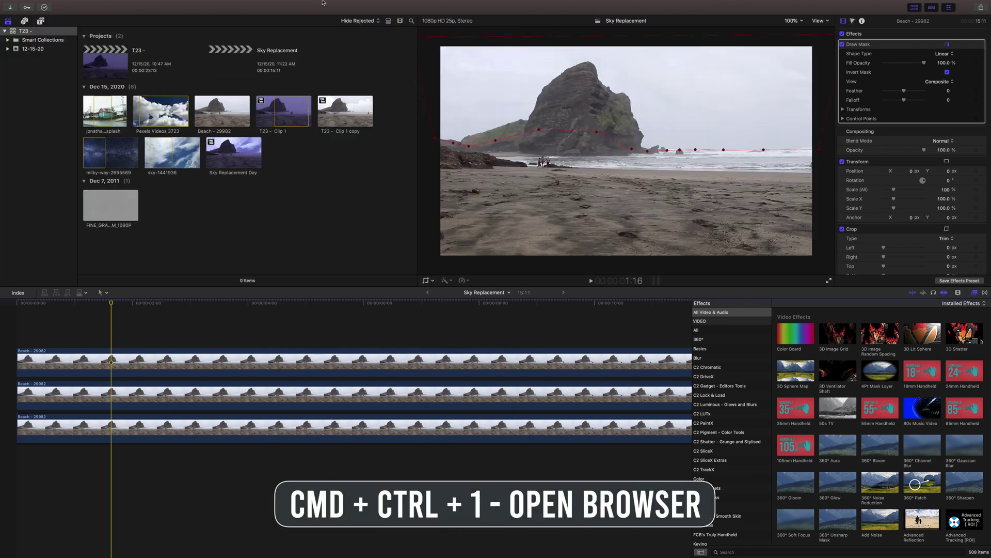
Step: Place the Pexels Videos 3723 cloud clip between the beach layers and return to the timeline start
{"action": "left_click", "coordinate": [145, 108]}
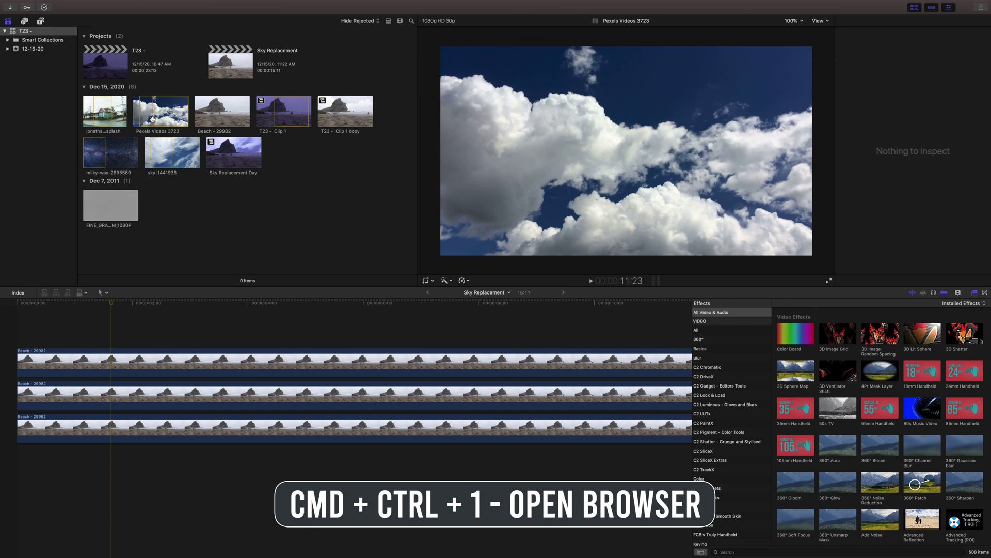
{"action": "left_click_drag", "start_coordinate": [154, 120], "coordinate": [21, 395]}
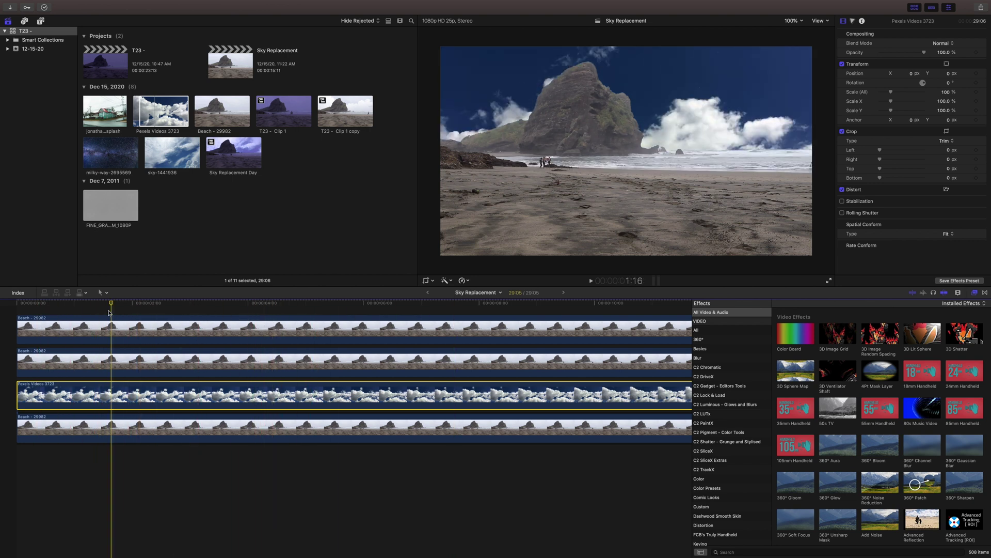
{"action": "left_click", "coordinate": [23, 316]}
{"action": "left_click_drag", "start_coordinate": [23, 316], "coordinate": [3, 322]}
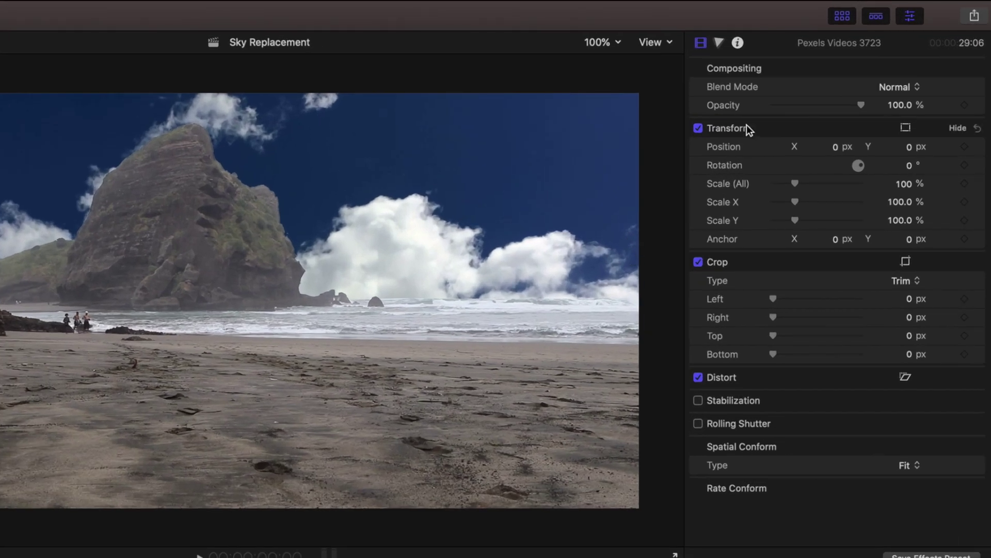
Step: Set the cloud clip's blend mode to Screen and play back the sky composite
{"action": "left_click", "coordinate": [893, 89]}
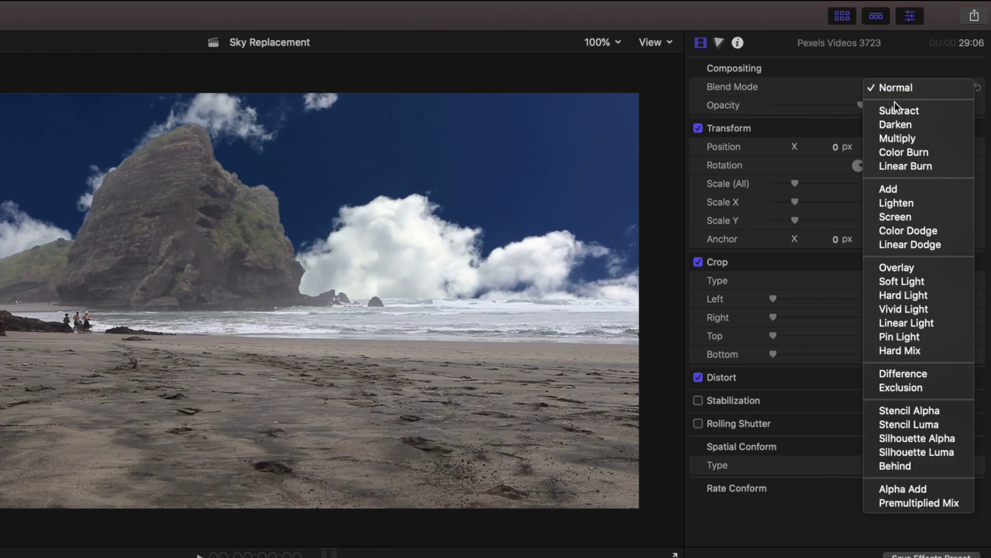
{"action": "left_click", "coordinate": [902, 216]}
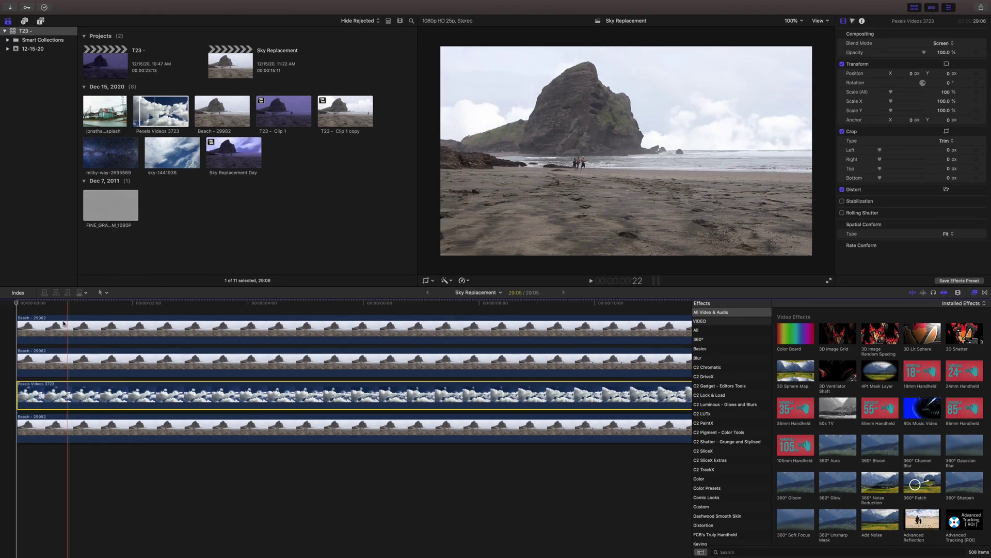
{"action": "left_click", "coordinate": [49, 310]}
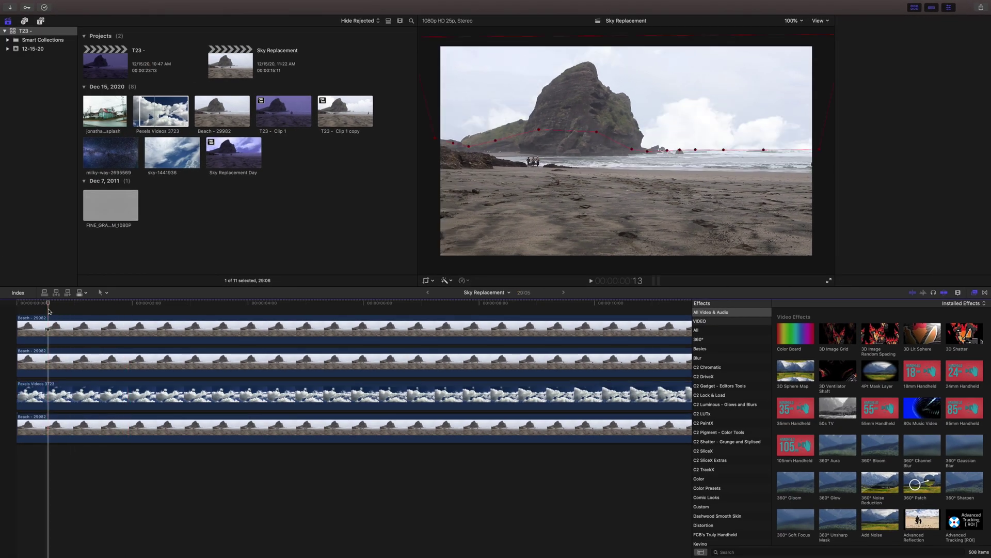
{"action": "key", "text": "space"}
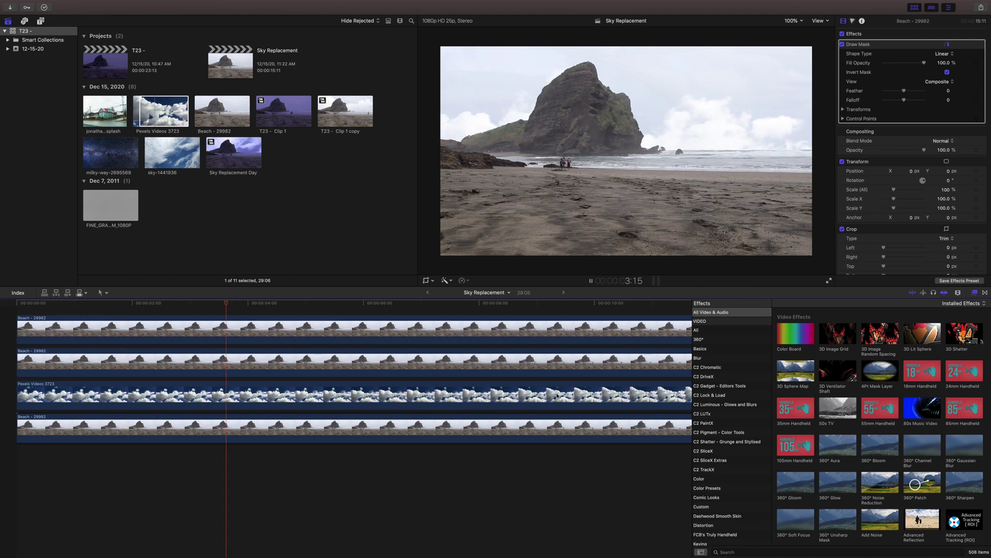
{"action": "key", "text": "space"}
Step: Apply a Graduated Mask to the Pexels Videos 3723 cloud clip and compare it on and off
{"action": "left_click", "coordinate": [46, 310]}
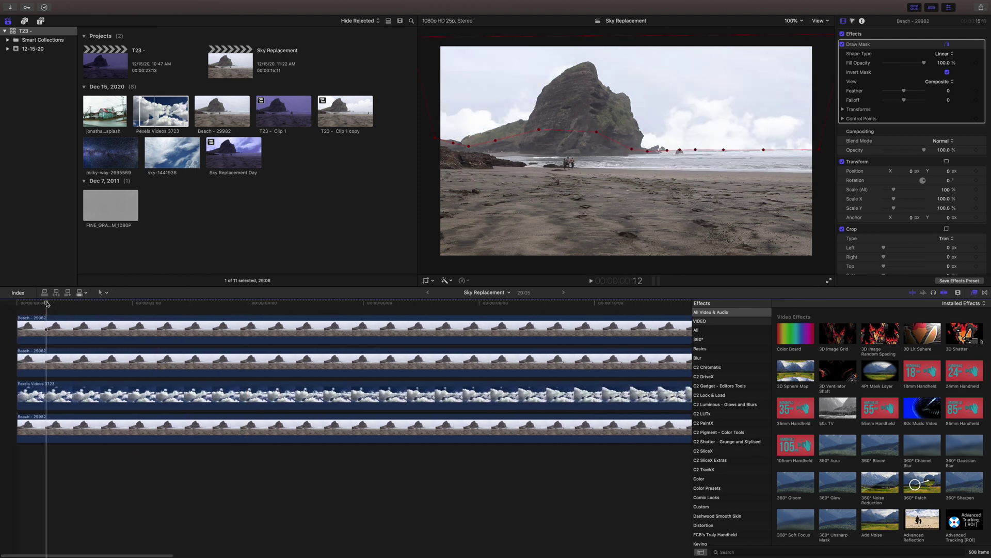
{"action": "left_click", "coordinate": [198, 391]}
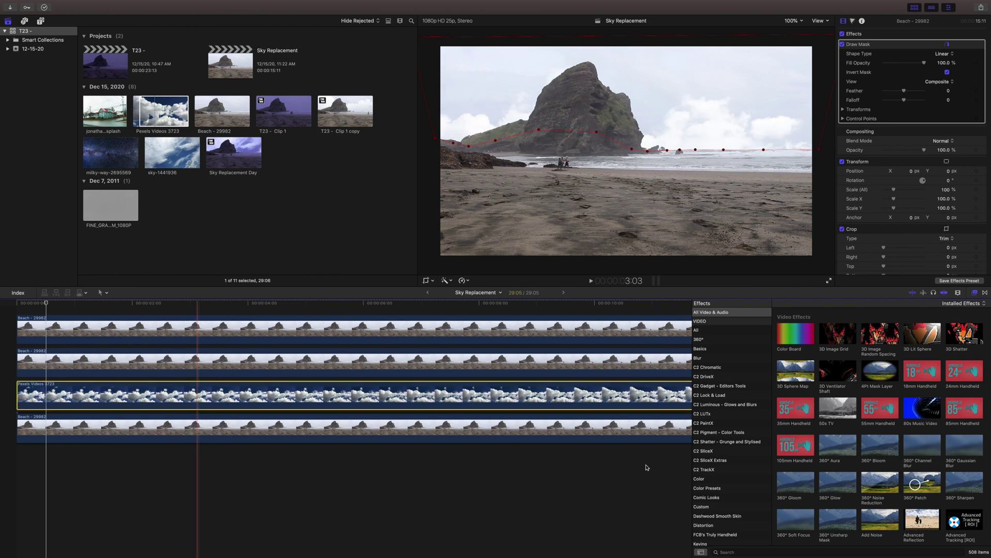
{"action": "left_click", "coordinate": [773, 550]}
{"action": "type", "text": "gradu"}
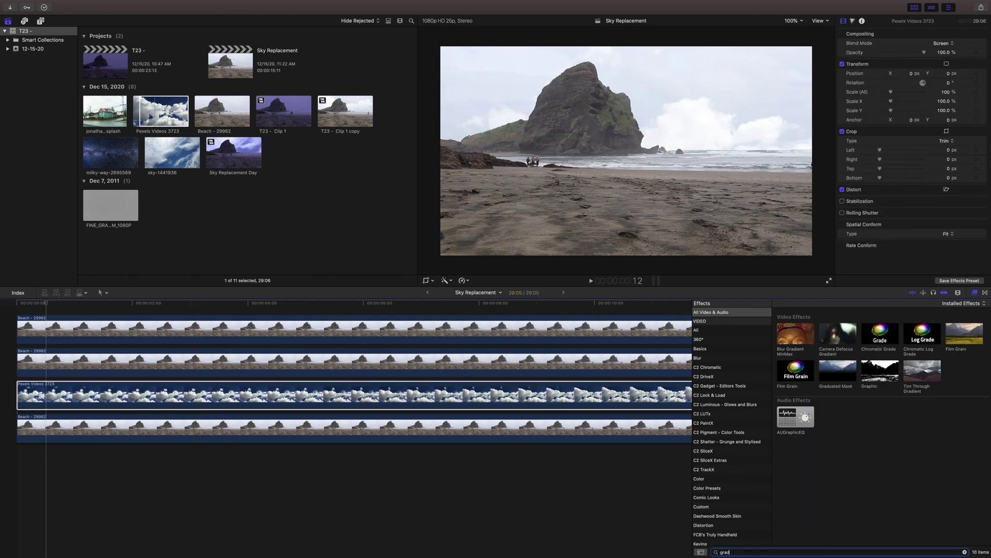
{"action": "double_click", "coordinate": [803, 328]}
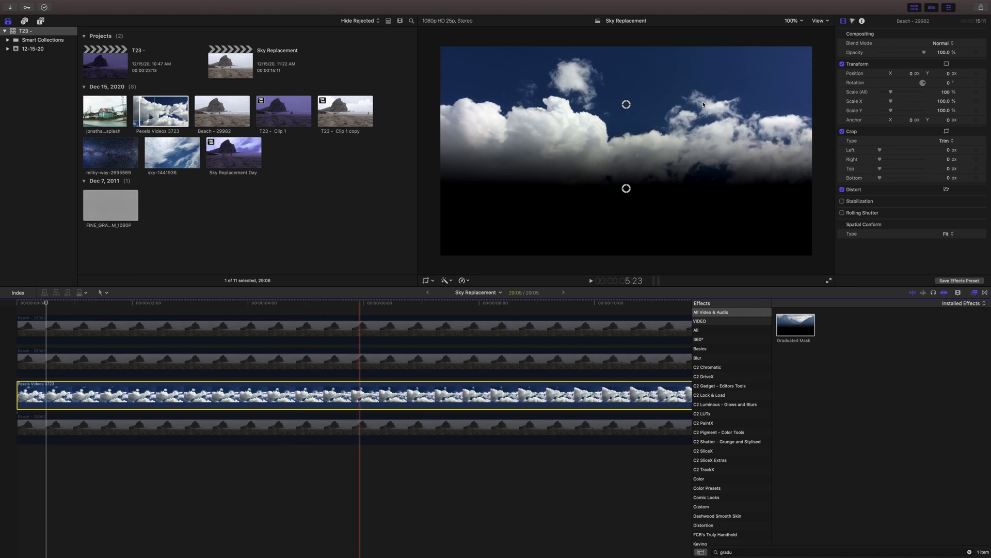
{"action": "left_click", "coordinate": [843, 44]}
{"action": "left_click", "coordinate": [842, 44]}
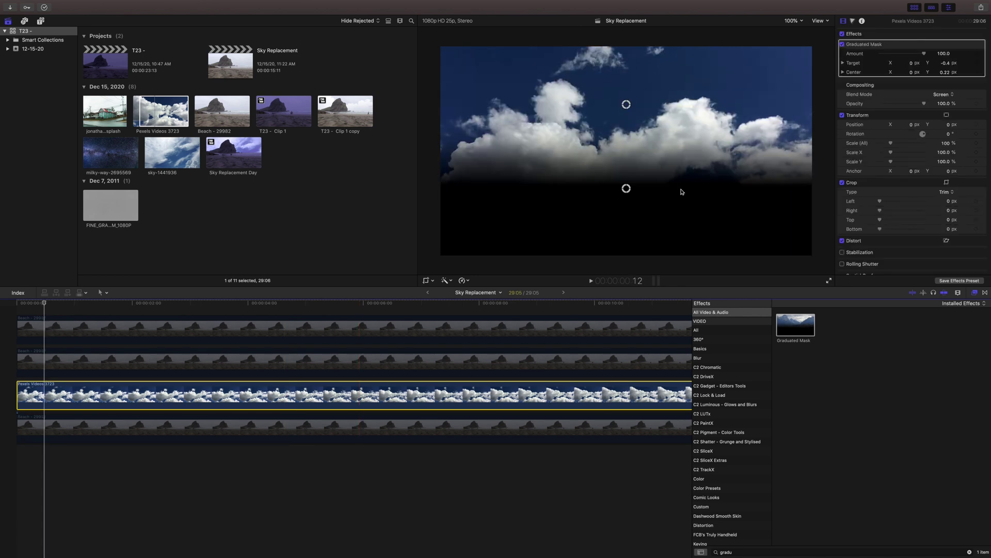
Step: Raise the Graduated Mask's fade edge to Center Y 0.33 and review each layer in the composite
{"action": "left_click_drag", "start_coordinate": [626, 190], "coordinate": [627, 167]}
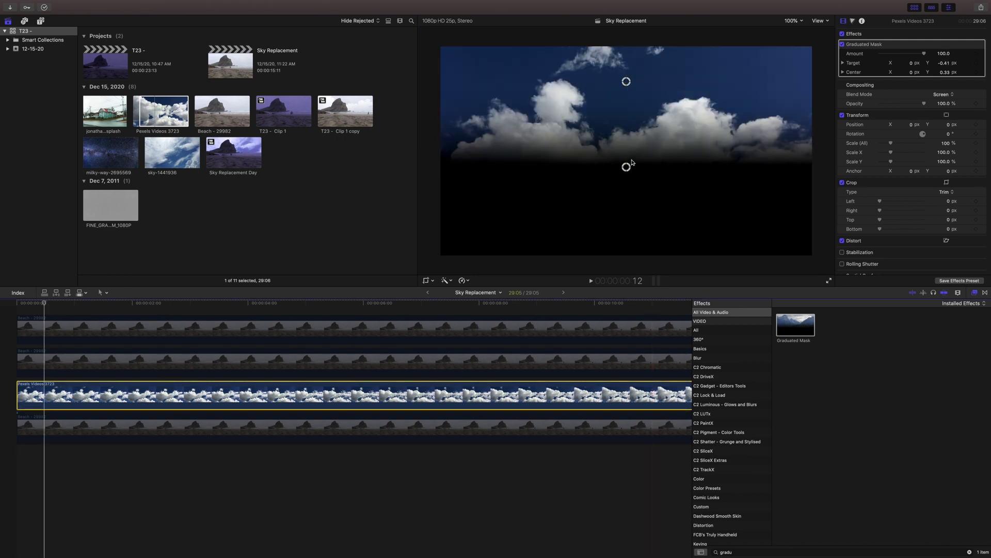
{"action": "left_click_drag", "start_coordinate": [627, 167], "coordinate": [626, 166]}
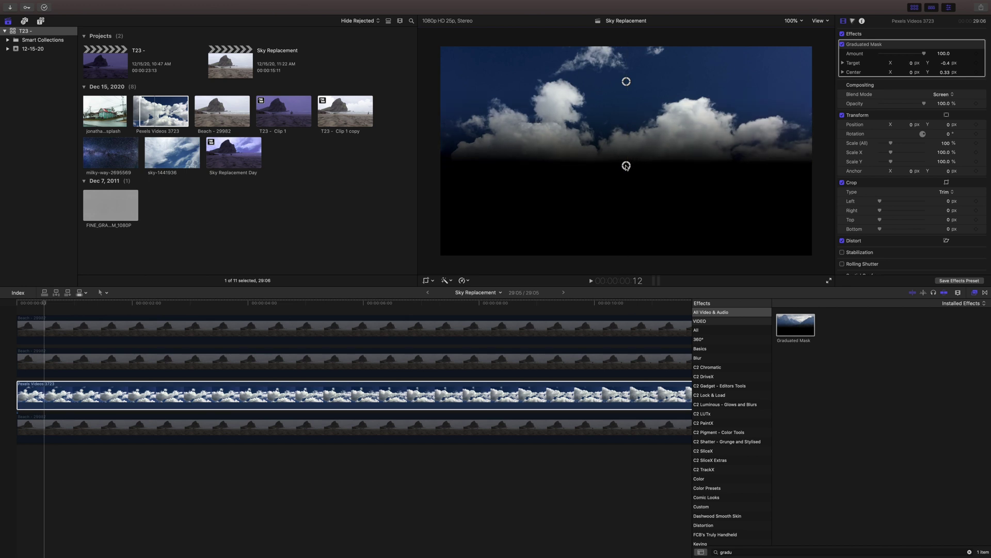
{"action": "left_click", "coordinate": [140, 371]}
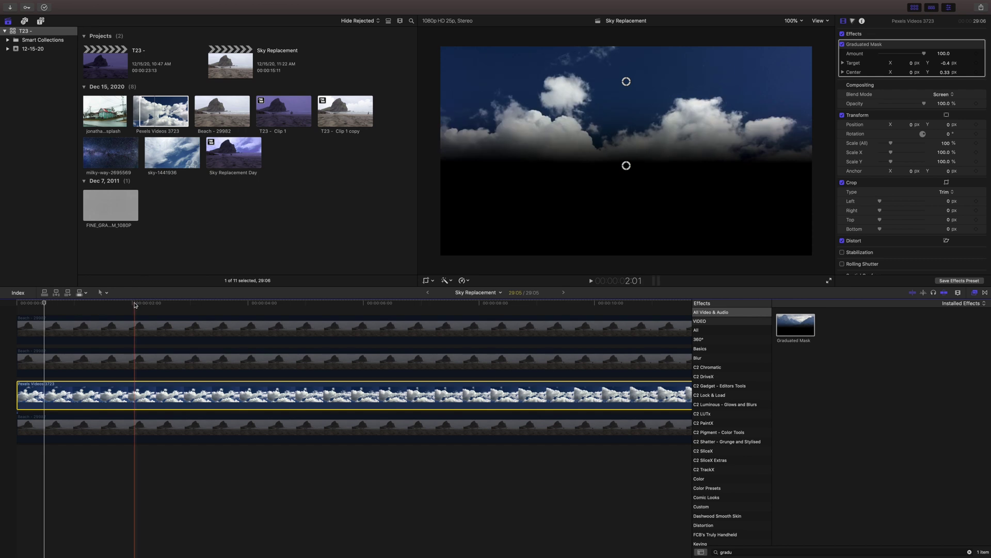
{"action": "left_click", "coordinate": [118, 321]}
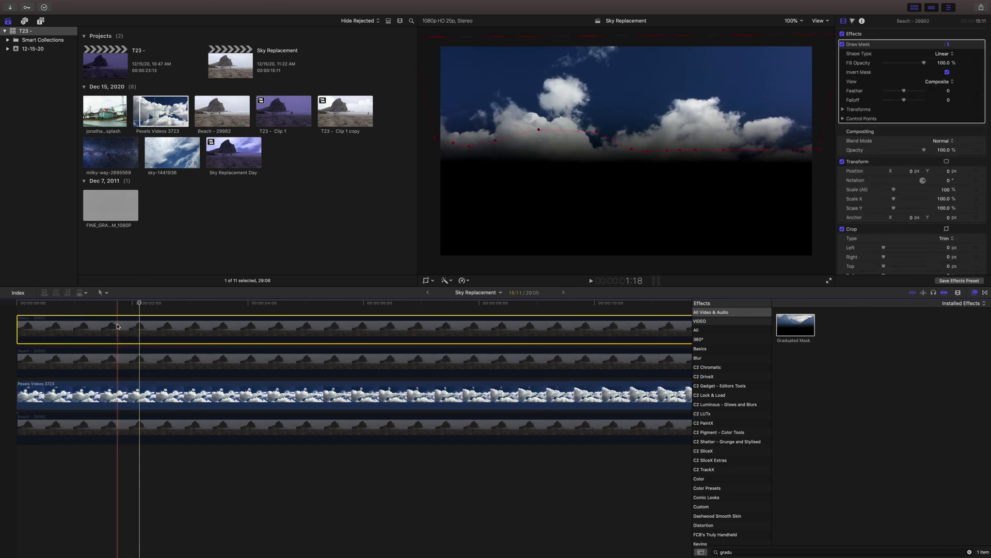
{"action": "left_click", "coordinate": [120, 361], "text": "super"}
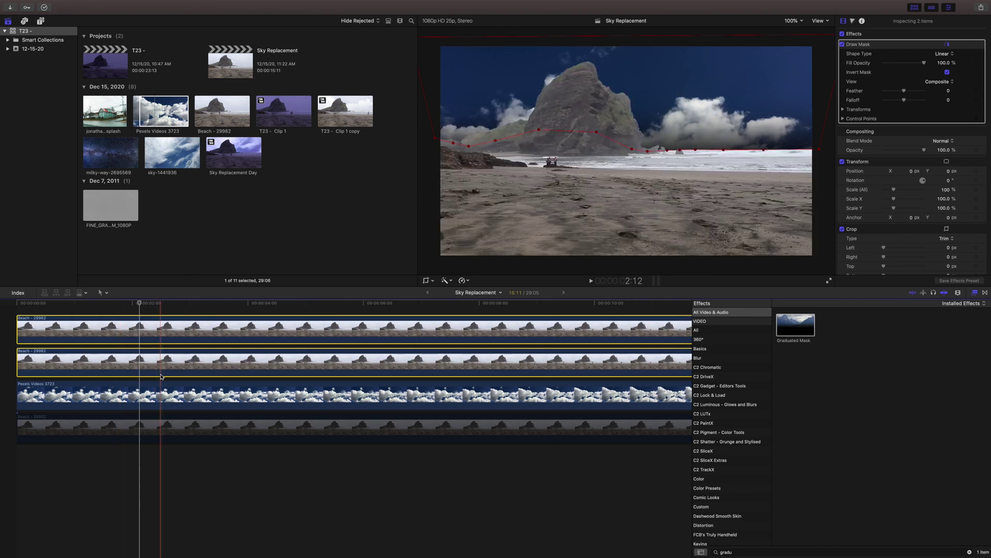
{"action": "left_click", "coordinate": [140, 419]}
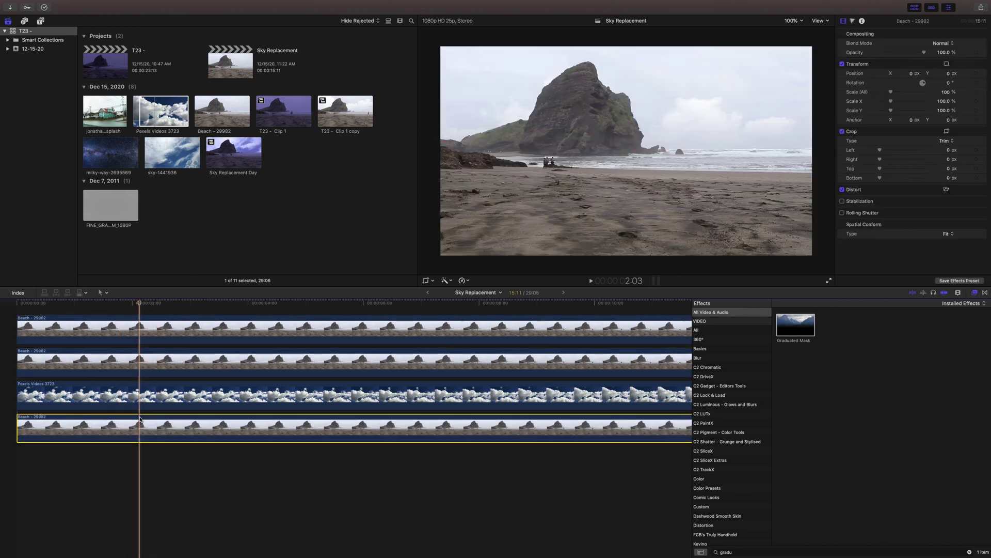
{"action": "left_click", "coordinate": [153, 395]}
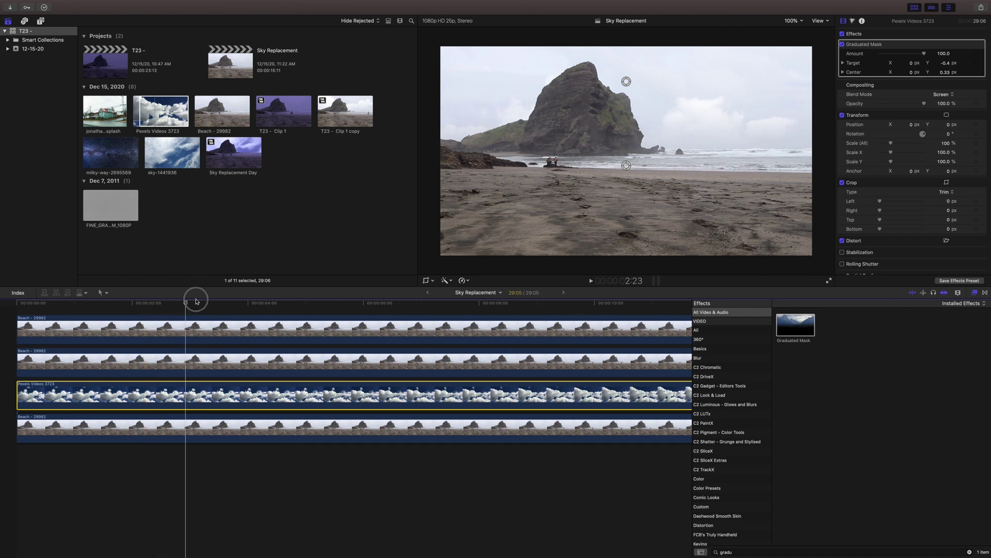
{"action": "left_click_drag", "start_coordinate": [195, 297], "coordinate": [355, 296]}
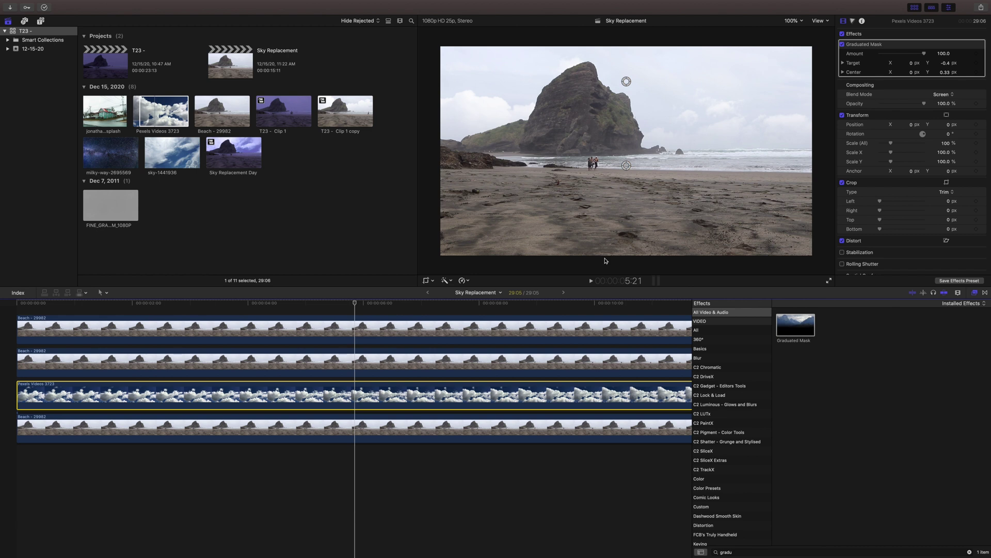
Step: Add a Color Wheels correction to the Pexels cloud clip and drag its Shadows brightness
{"action": "key", "text": "super+6"}
{"action": "left_click", "coordinate": [290, 400]}
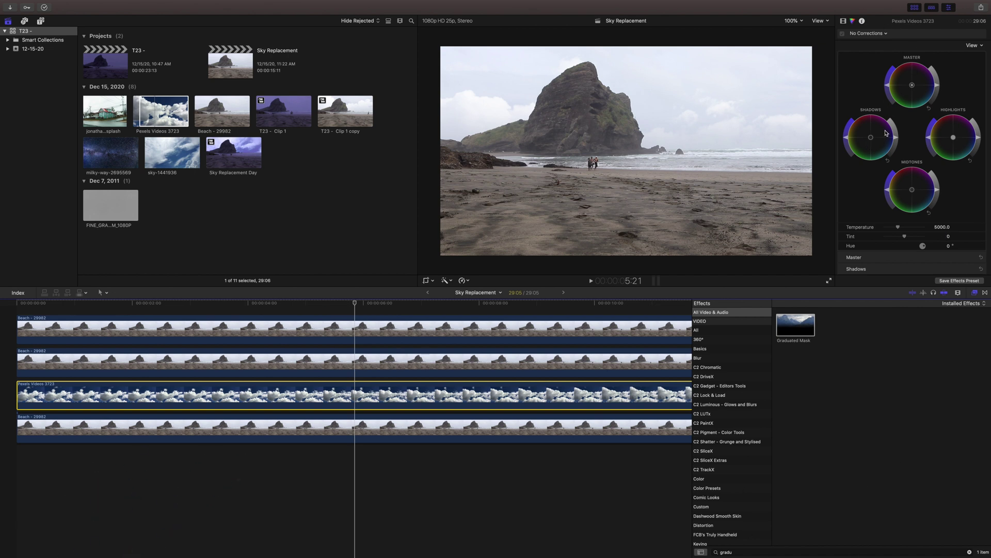
{"action": "left_click_drag", "start_coordinate": [896, 137], "coordinate": [892, 149]}
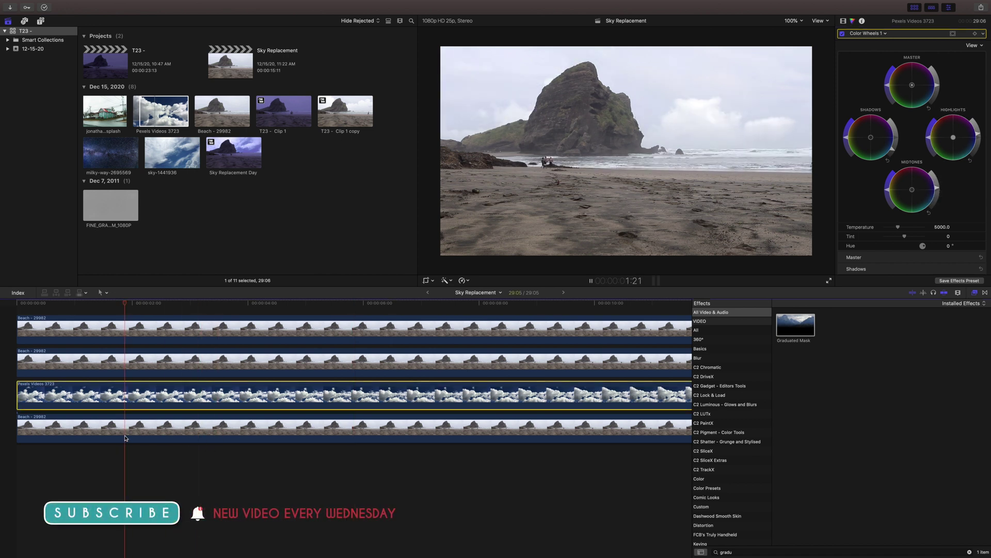
Step: Play back the composite to review it, then return the playhead to about 6:18
{"action": "key", "text": "space"}
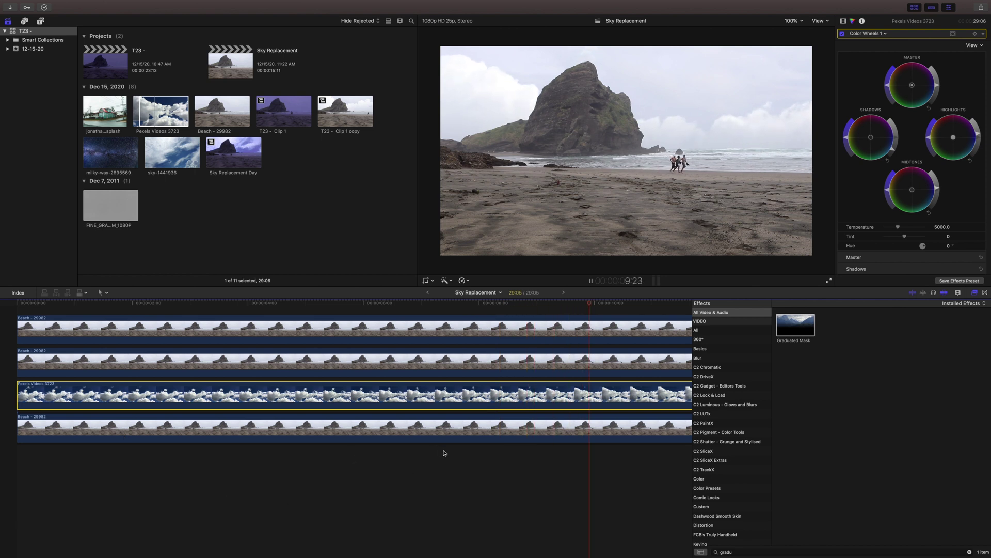
{"action": "key", "text": "space"}
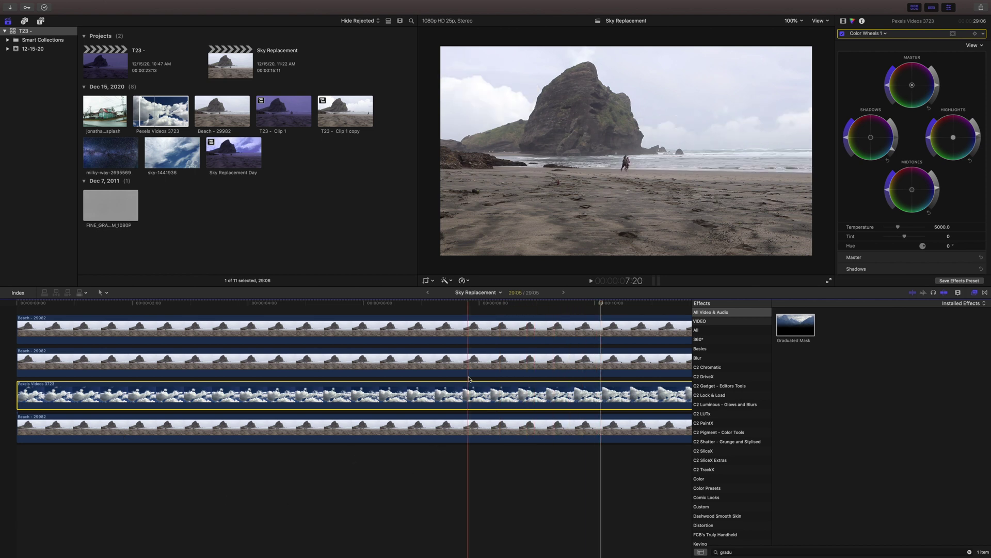
{"action": "left_click", "coordinate": [407, 306]}
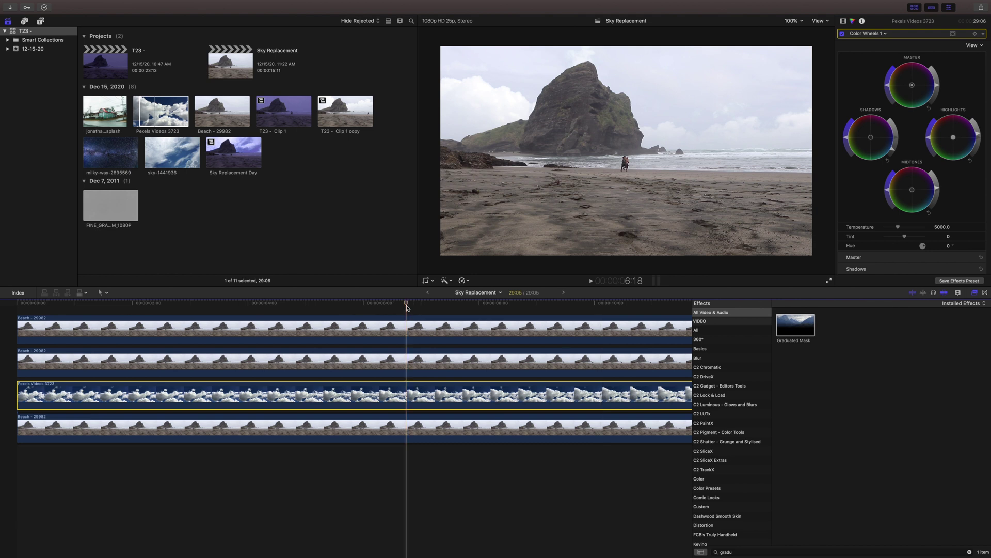
{"action": "left_click", "coordinate": [396, 349]}
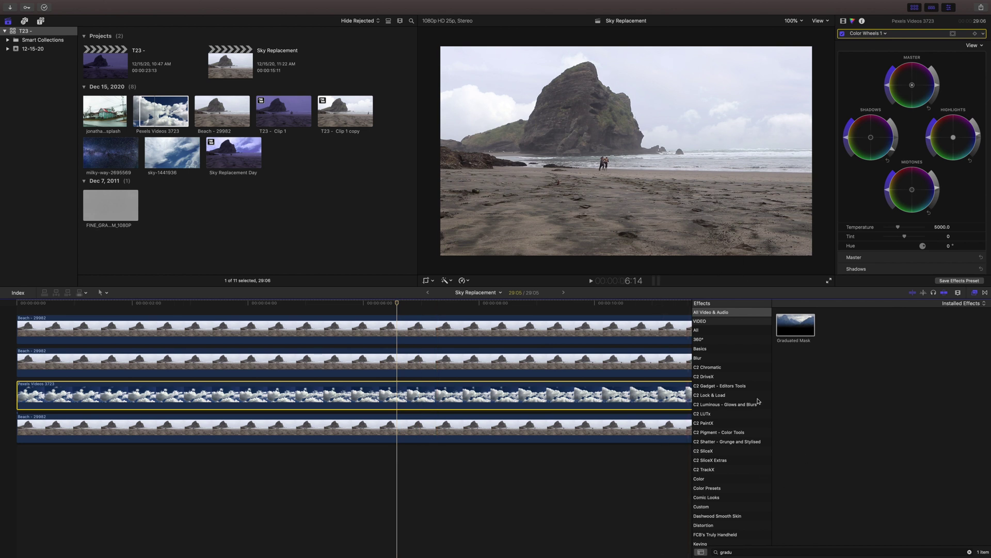
Step: Focus the effects browser search to look for another effect
{"action": "mouse_move", "coordinate": [790, 554]}
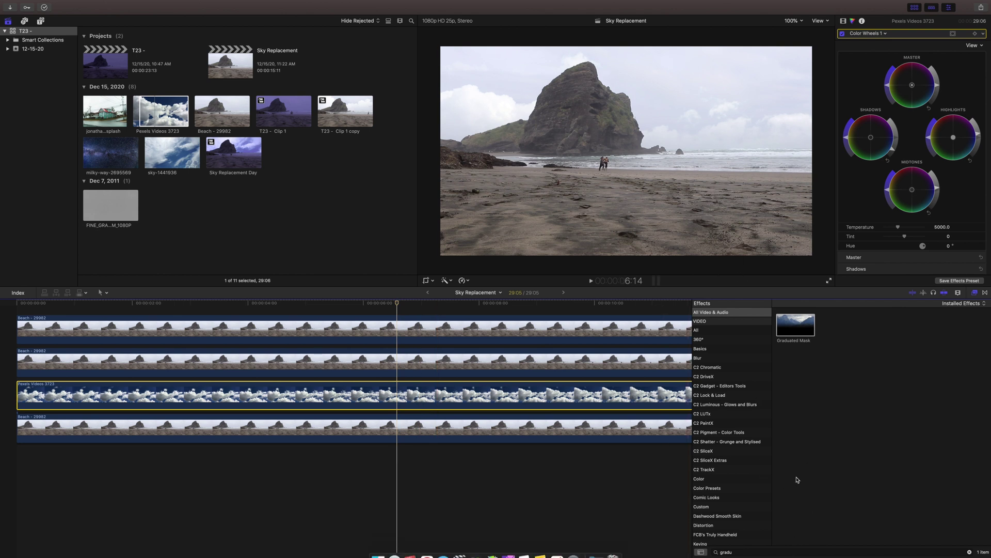
{"action": "left_click", "coordinate": [790, 550]}
{"action": "key", "text": "Return"}
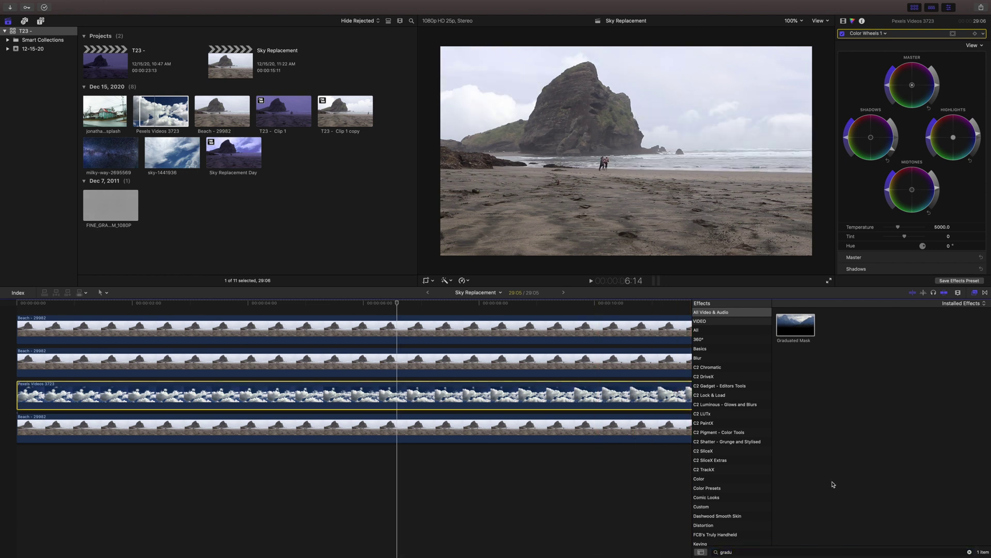
Step: Apply Gaussian blur to the cloud clip with Amount 1.0
{"action": "left_click", "coordinate": [755, 552]}
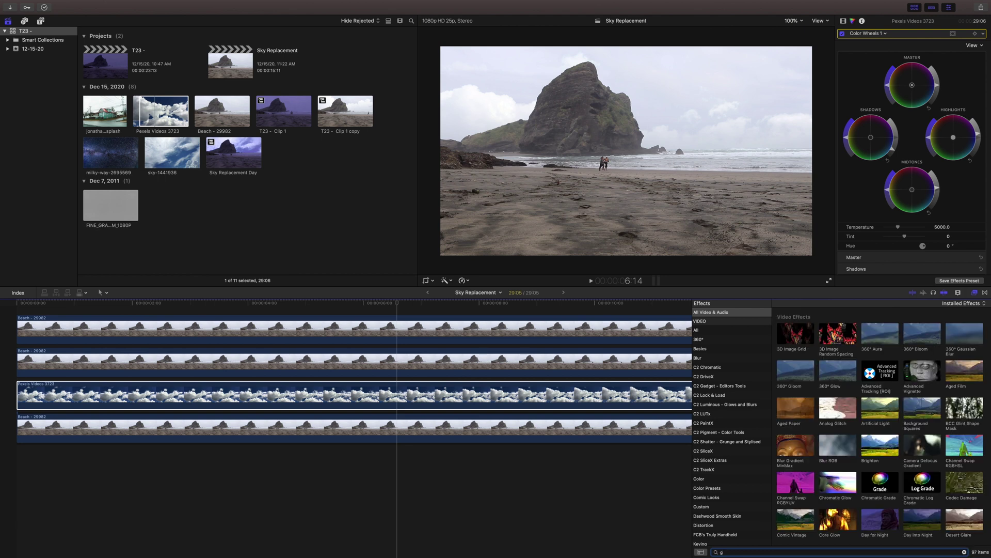
{"action": "left_click_drag", "start_coordinate": [796, 325], "coordinate": [408, 398]}
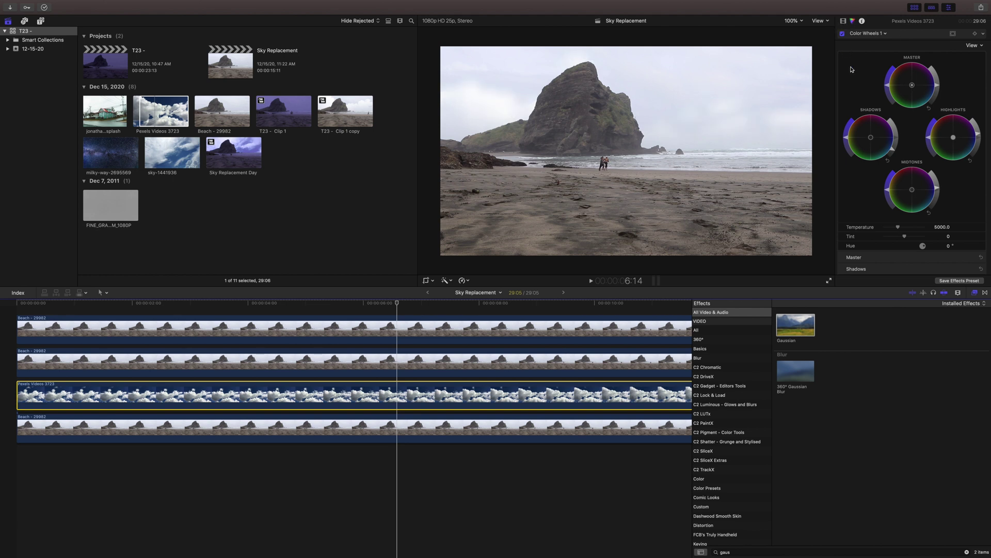
{"action": "left_click", "coordinate": [945, 100]}
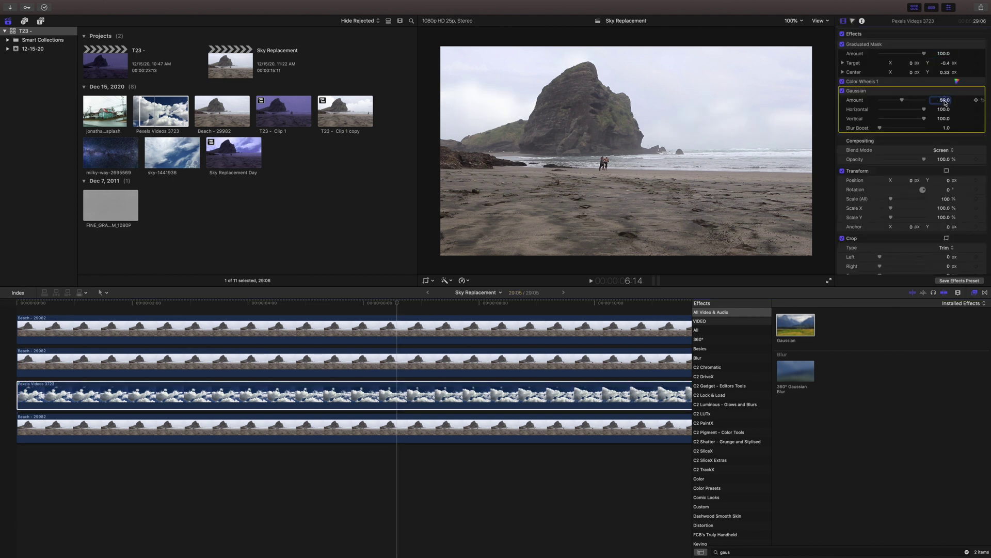
{"action": "type", "text": "1"}
{"action": "key", "text": "Return"}
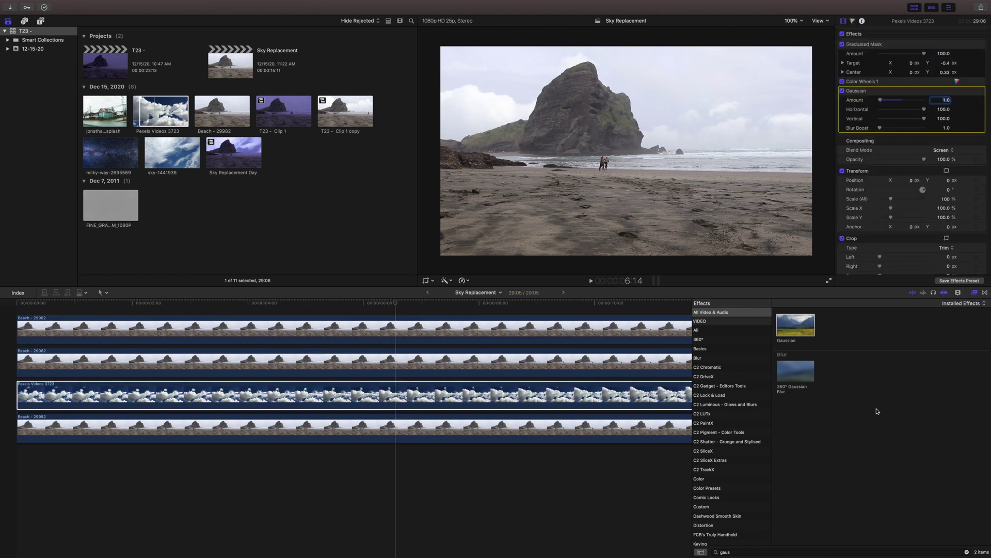
Step: Search for 'sharpe' and apply Sharpen to the cloud clip, raising Amount to 13.59
{"action": "left_click", "coordinate": [806, 552]}
{"action": "type", "text": "sharpe"}
{"action": "left_click_drag", "start_coordinate": [795, 319], "coordinate": [428, 395]}
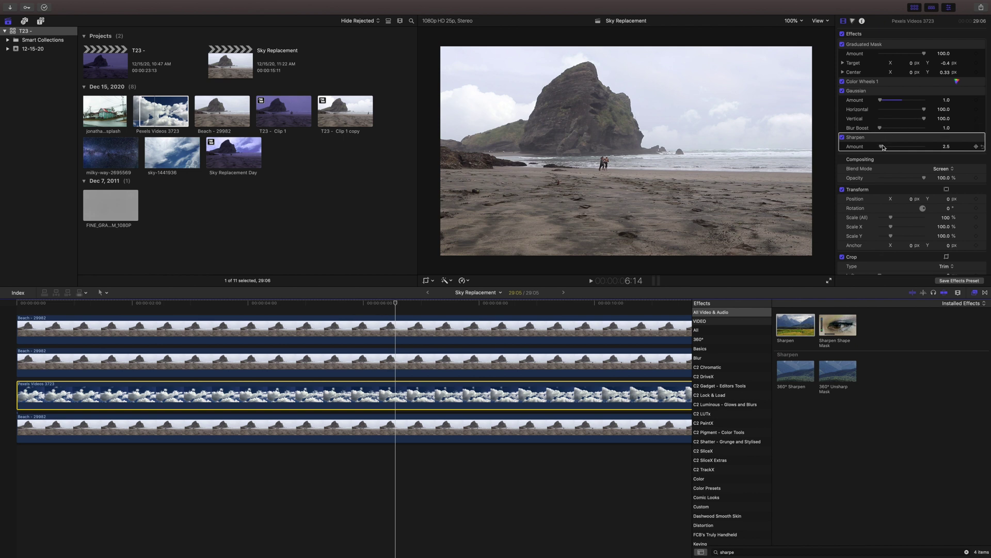
{"action": "left_click_drag", "start_coordinate": [883, 147], "coordinate": [887, 146]}
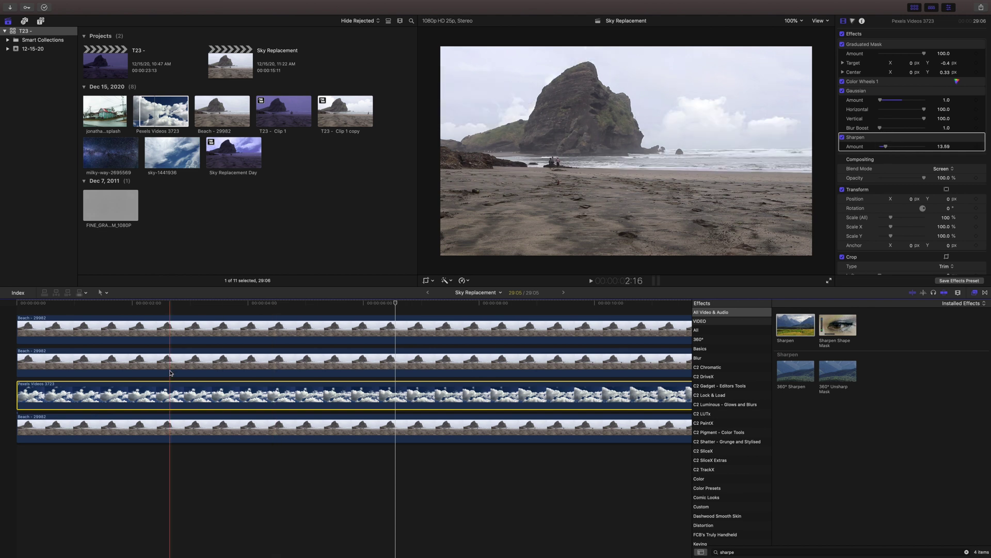
Step: Play back the sharpened result, scrub from 2:17 to 4:06, and select all four stacked clips
{"action": "key", "text": "space"}
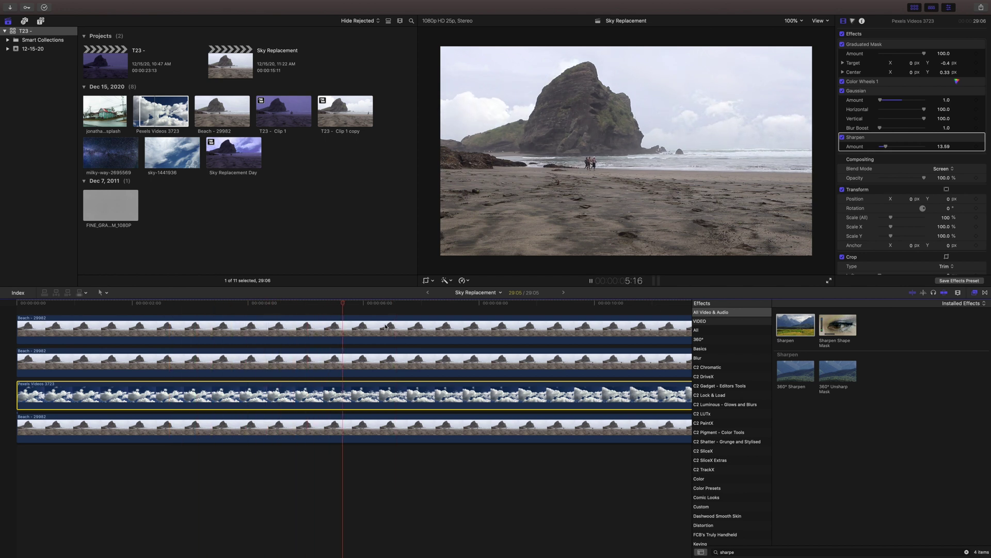
{"action": "key", "text": "space"}
{"action": "left_click", "coordinate": [173, 305]}
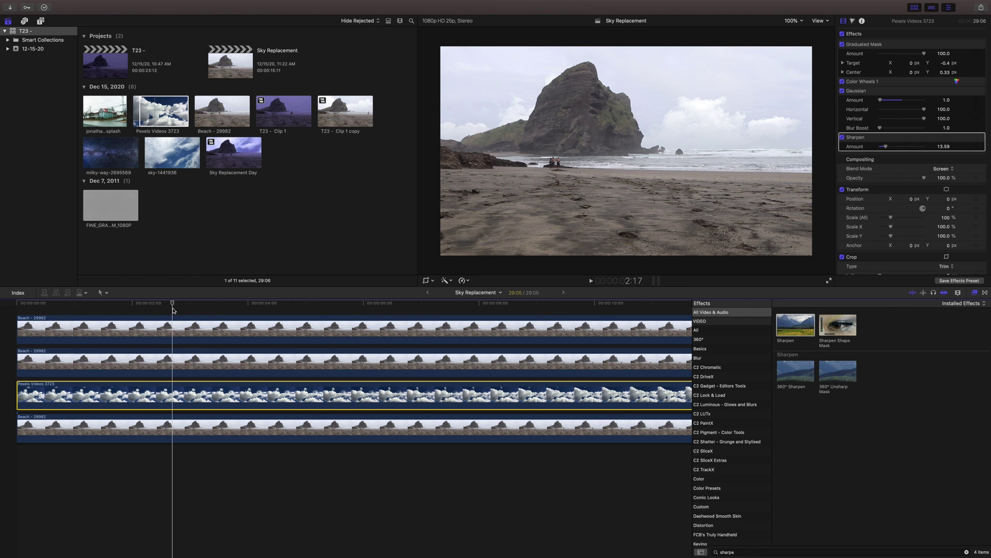
{"action": "left_click_drag", "start_coordinate": [180, 306], "coordinate": [264, 315]}
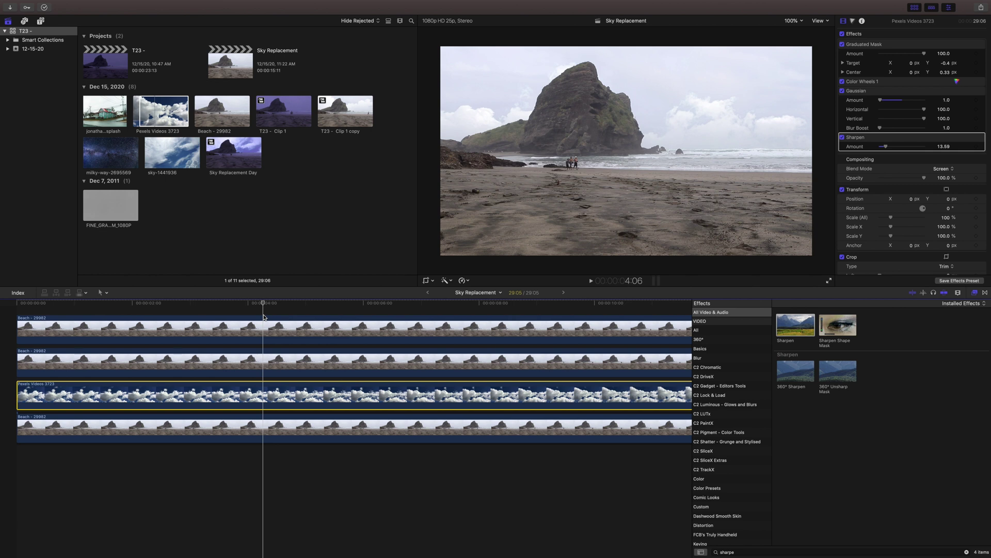
{"action": "left_click", "coordinate": [178, 306]}
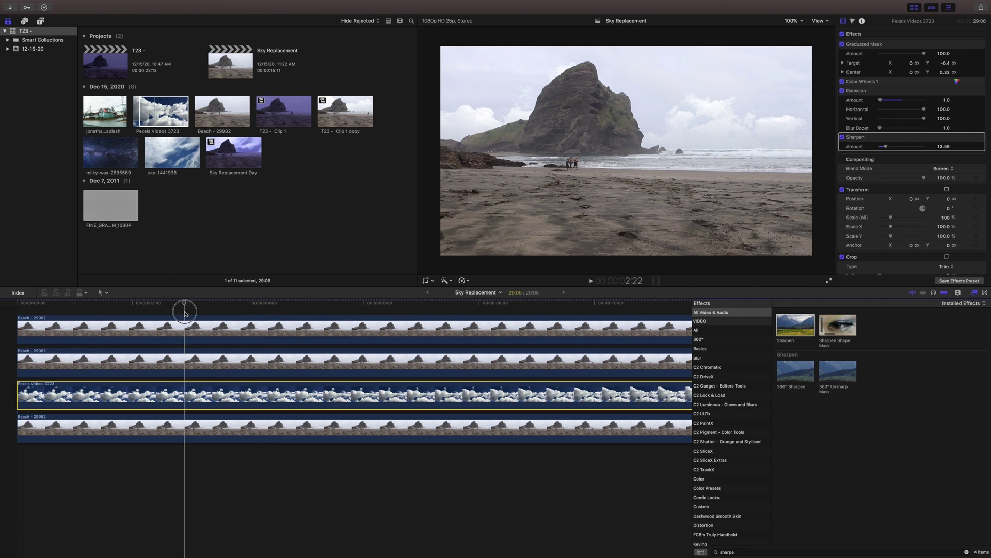
{"action": "left_click_drag", "start_coordinate": [357, 459], "coordinate": [281, 312]}
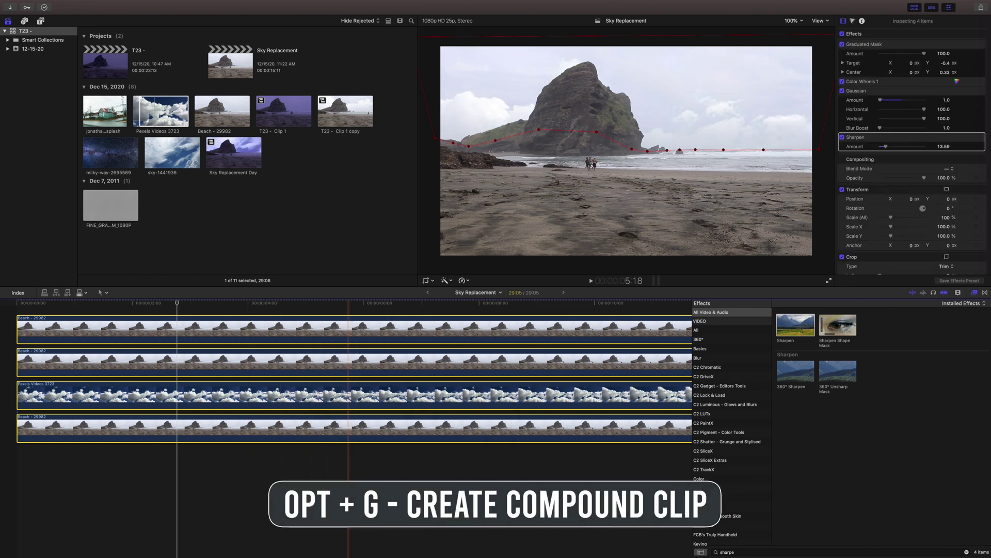
Step: Combine the four stacked clips into the Sky Replacement Clip compound clip and preview it
{"action": "right_click", "coordinate": [324, 390]}
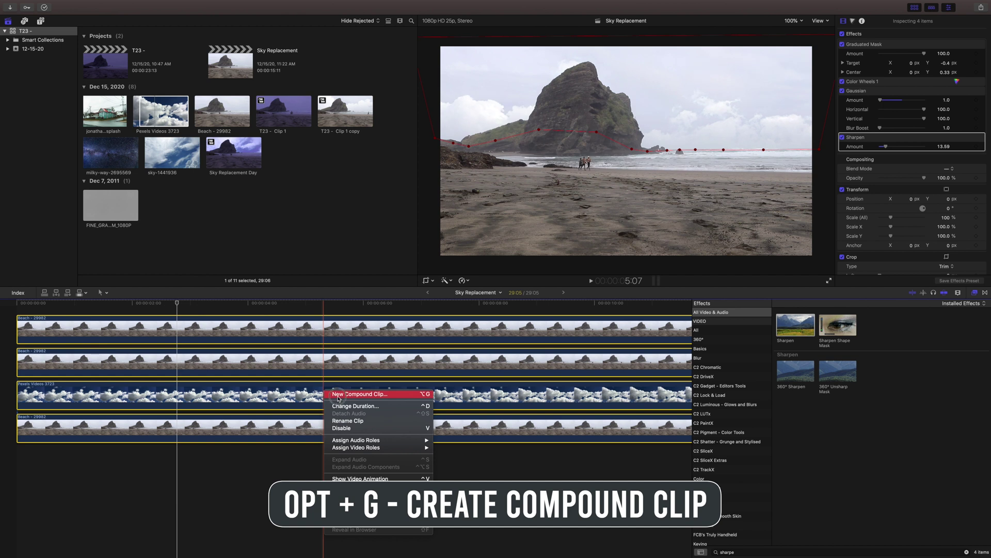
{"action": "left_click", "coordinate": [339, 395]}
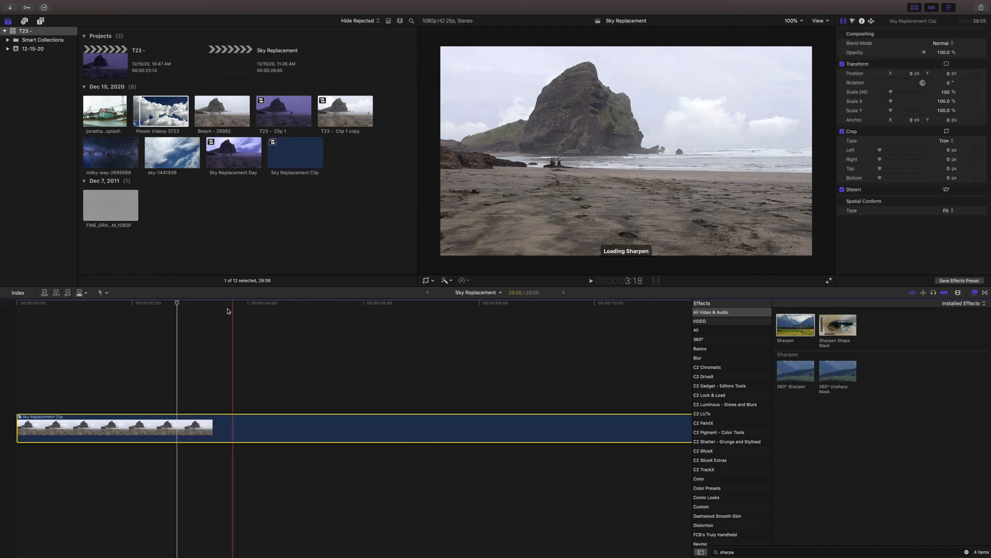
{"action": "left_click", "coordinate": [135, 316]}
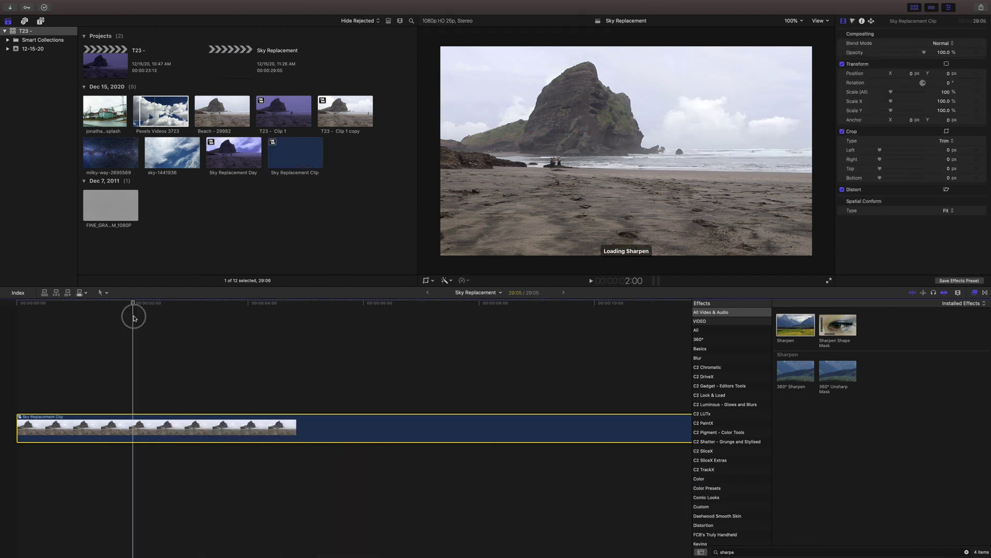
{"action": "left_click_drag", "start_coordinate": [134, 317], "coordinate": [162, 316]}
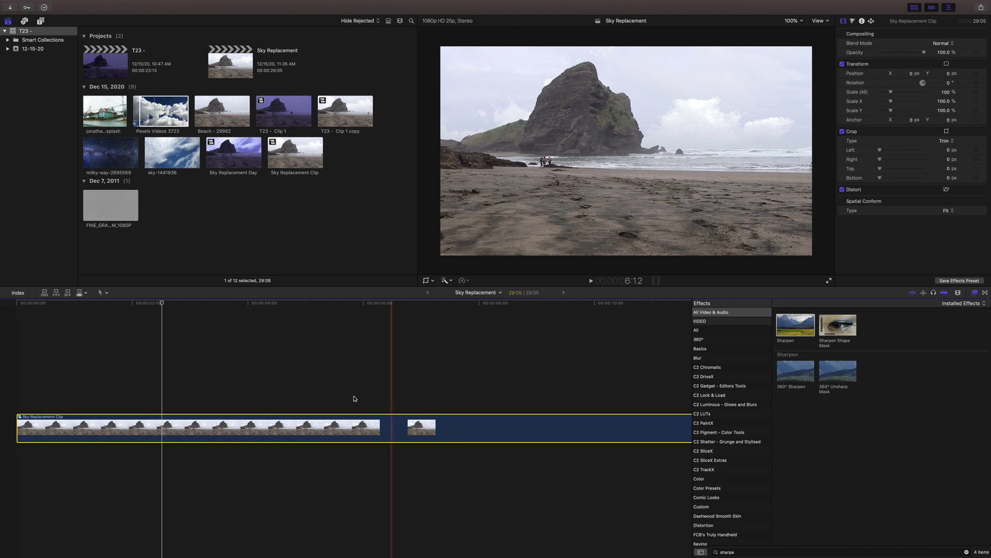
Step: Give the compound clip 18mm Handheld with Smoothness 38.43 and rotation disabled
{"action": "double_click", "coordinate": [745, 550]}
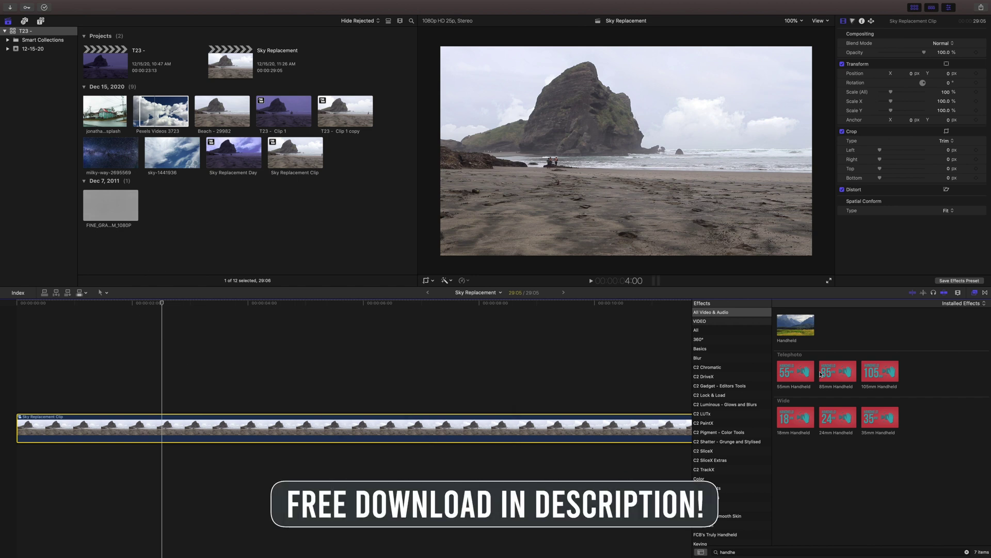
{"action": "left_click_drag", "start_coordinate": [890, 55], "coordinate": [903, 57]}
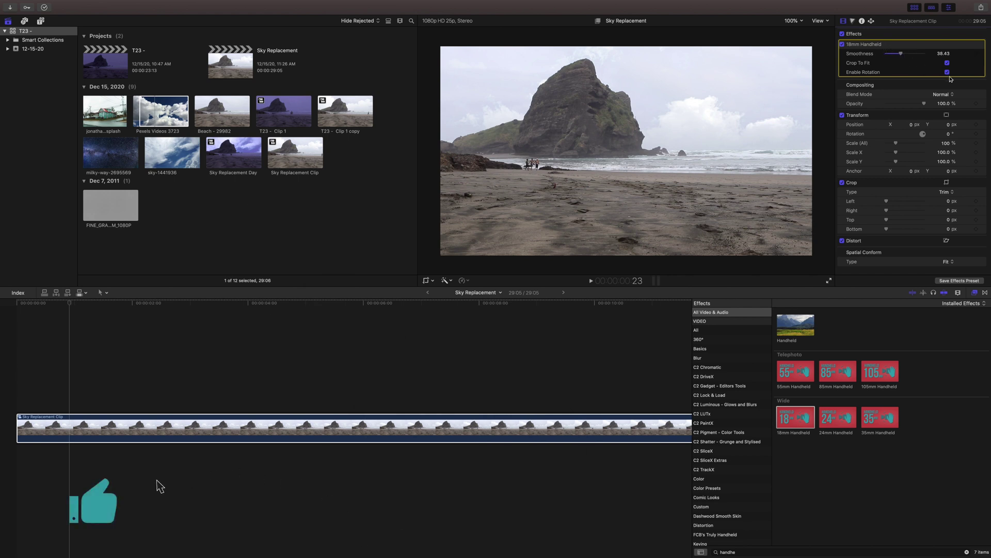
{"action": "left_click", "coordinate": [947, 72]}
{"action": "left_click", "coordinate": [948, 72]}
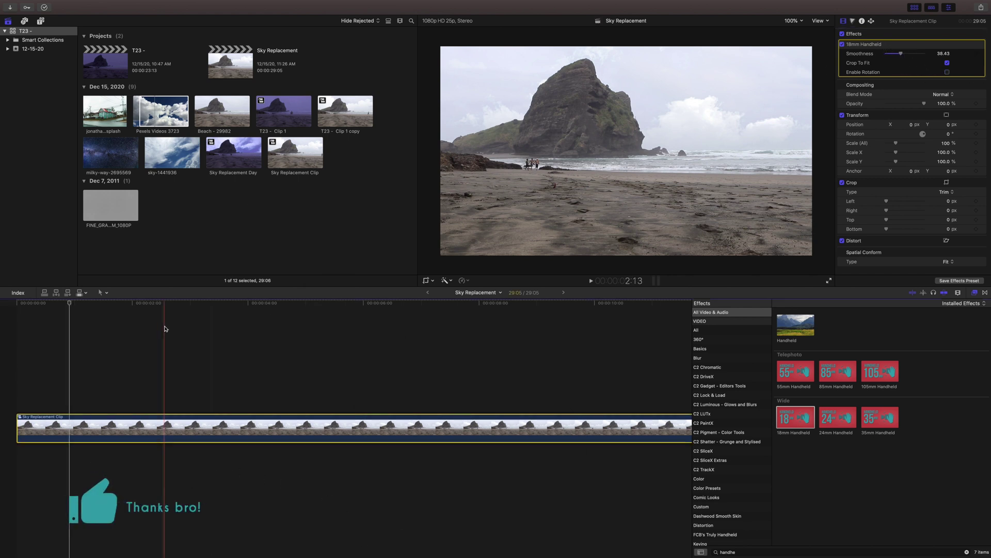
{"action": "left_click", "coordinate": [89, 351]}
Step: Play the clip from near its start to preview the handheld shake, then stop
{"action": "left_click", "coordinate": [48, 293]}
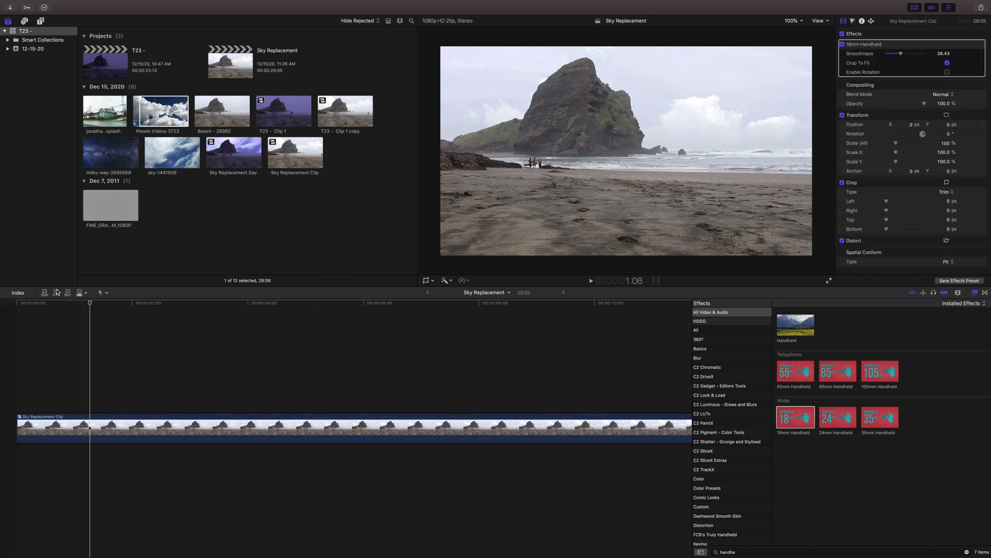
{"action": "left_click", "coordinate": [57, 303]}
{"action": "key", "text": "space"}
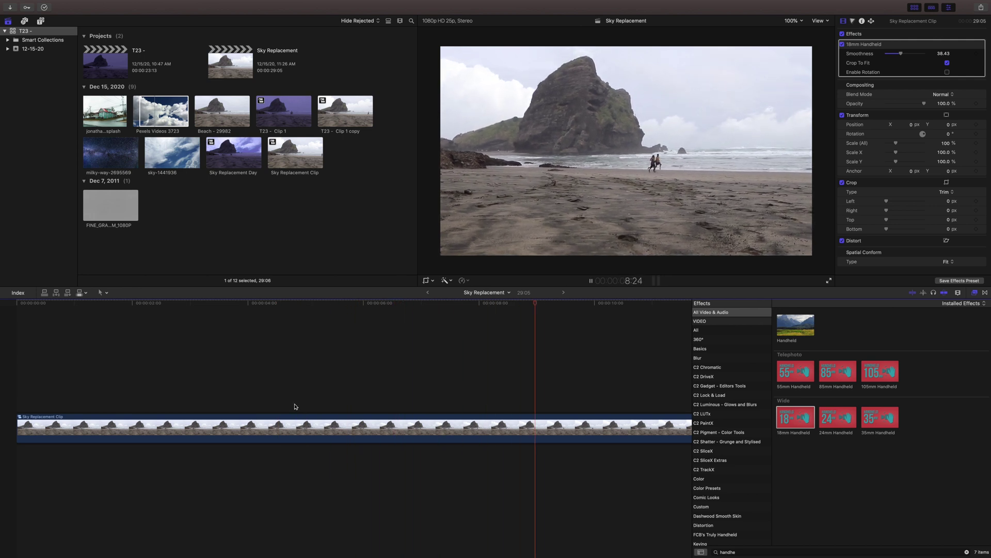
{"action": "left_click", "coordinate": [311, 426]}
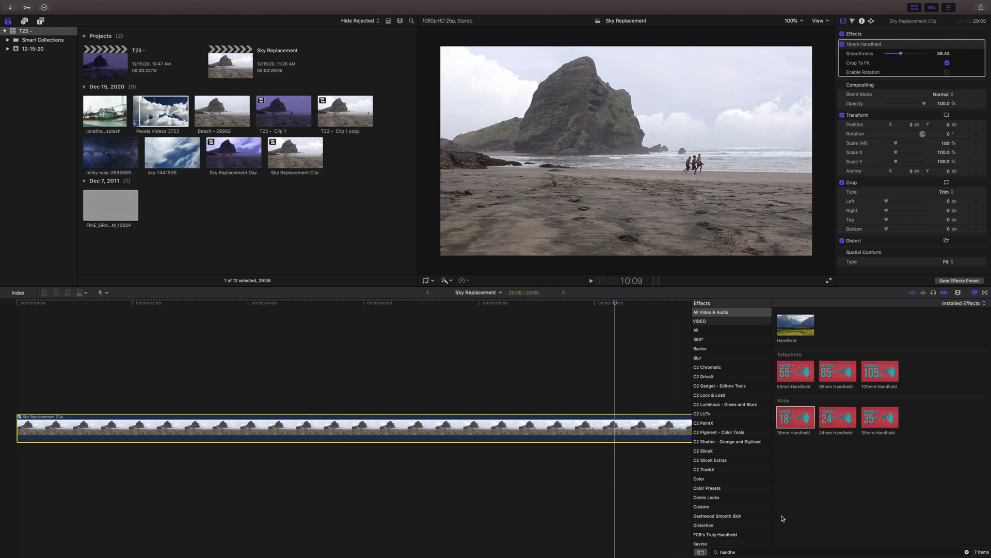
Step: Apply Custom LUT with the Orange dolphin LUT to the Sky Replacement Clip, then show its colour wheels
{"action": "left_click", "coordinate": [770, 550]}
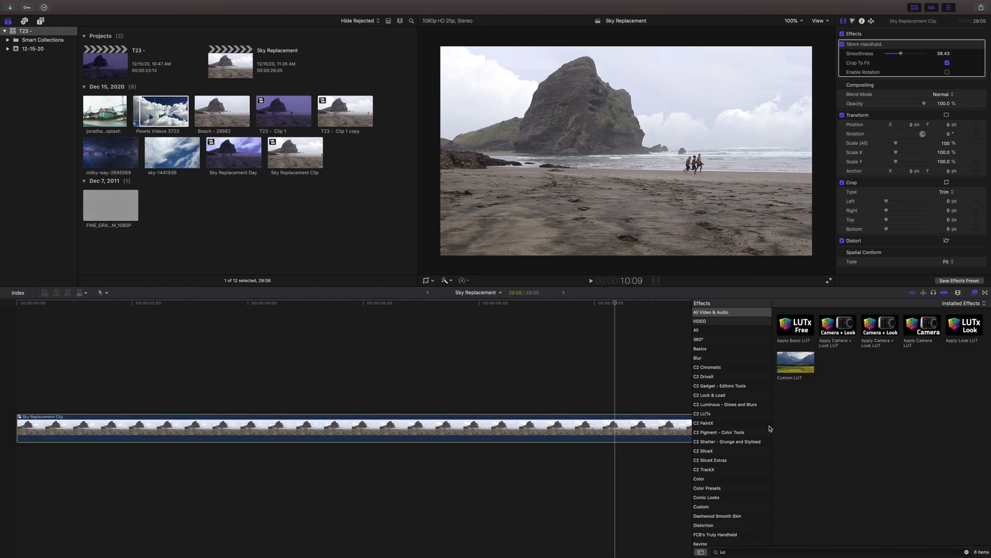
{"action": "left_click", "coordinate": [574, 433]}
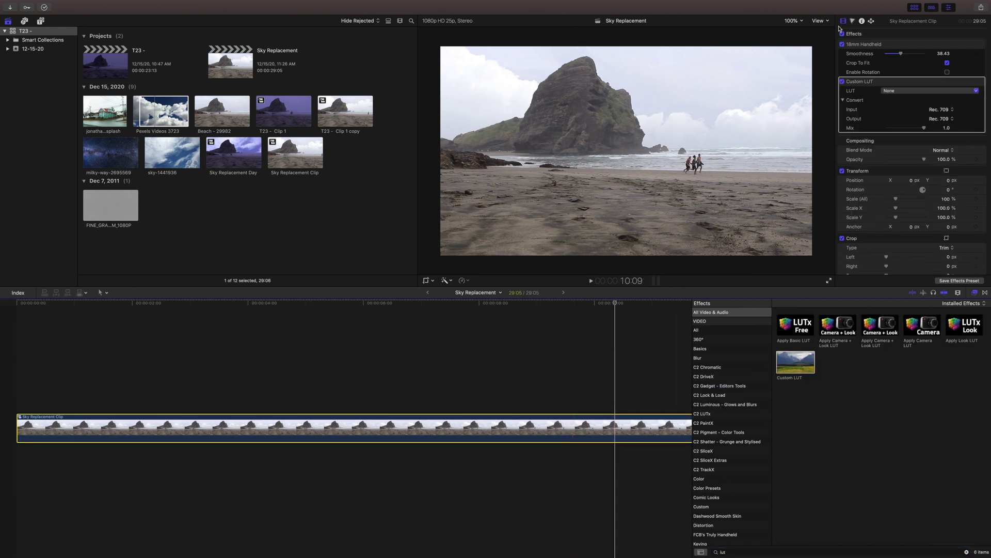
{"action": "left_click", "coordinate": [927, 91]}
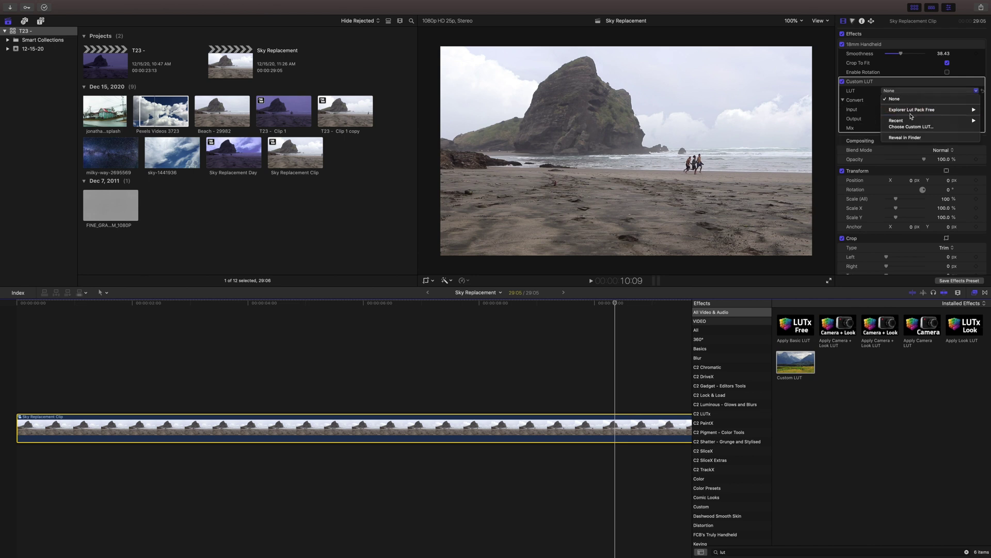
{"action": "mouse_move", "coordinate": [914, 109]}
{"action": "left_click", "coordinate": [871, 128]}
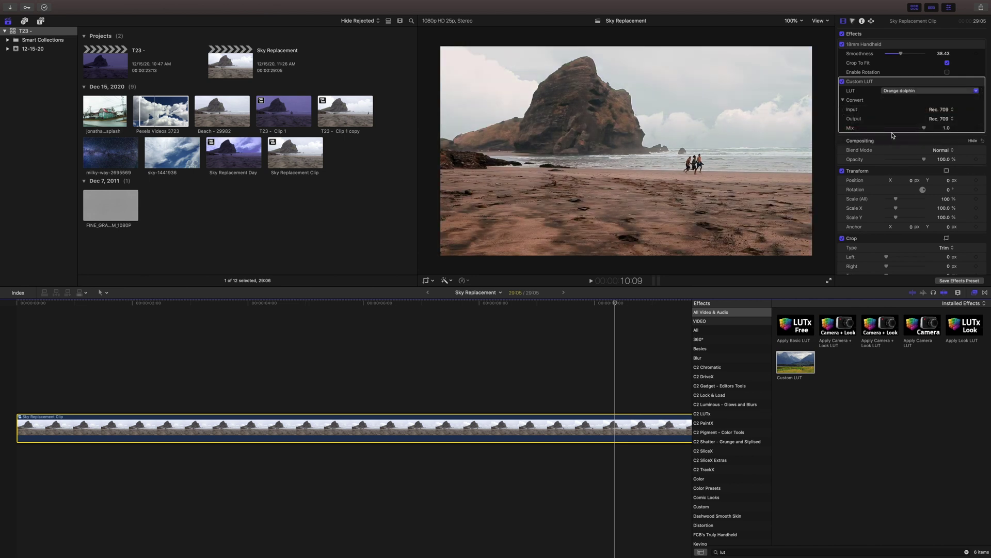
{"action": "key", "text": "super+6"}
{"action": "left_click", "coordinate": [393, 431]}
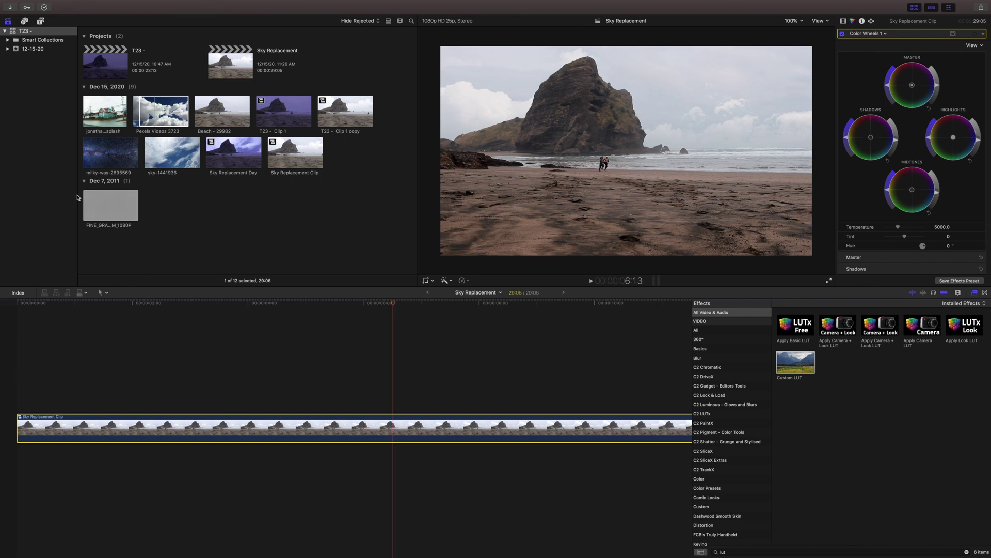
Step: Inside the compound clip, add milky-way-2695569 extended to 15:11 and disable the Pexels cloud clip
{"action": "double_click", "coordinate": [20, 418]}
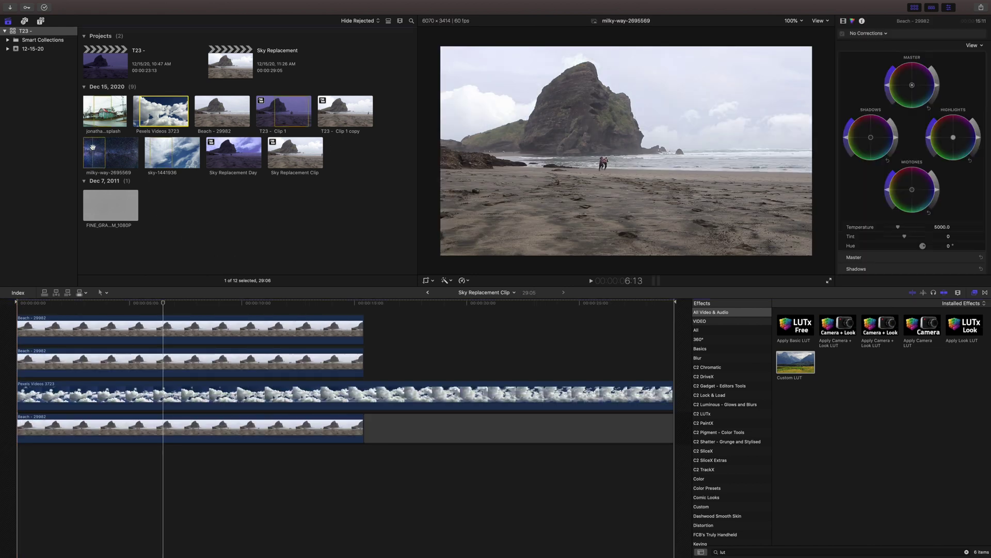
{"action": "left_click_drag", "start_coordinate": [94, 151], "coordinate": [19, 381]}
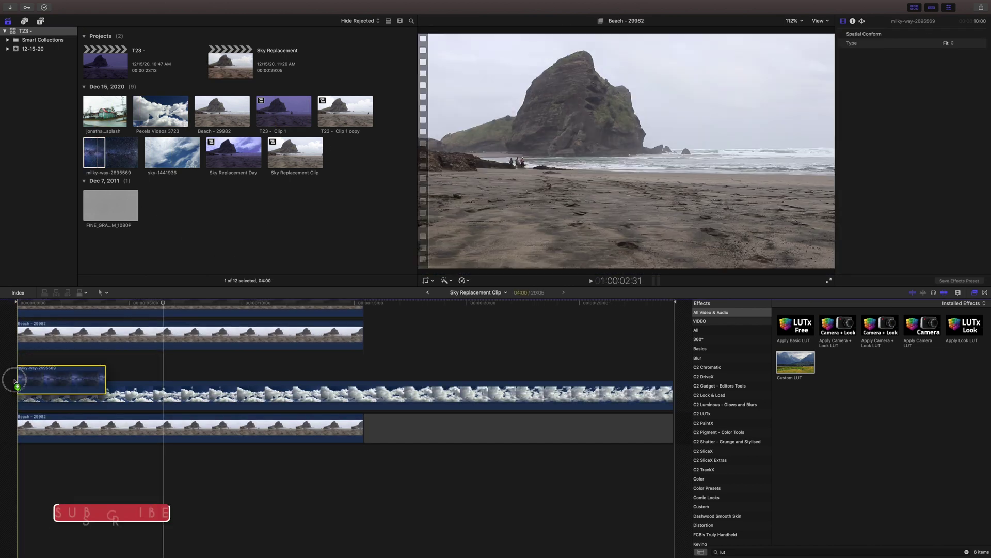
{"action": "left_click_drag", "start_coordinate": [107, 355], "coordinate": [357, 353]}
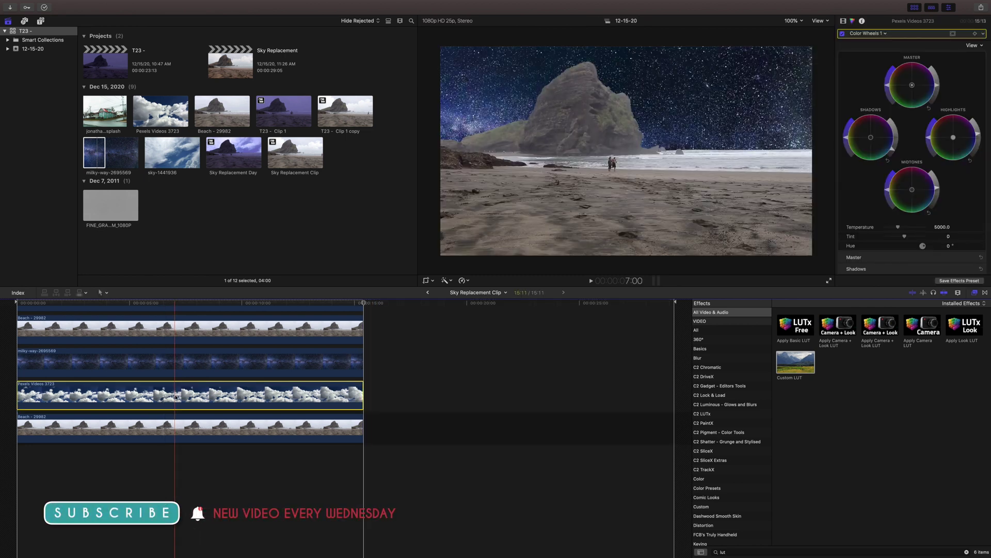
{"action": "key", "text": "v"}
Step: Set the milky-way clip's Blend Mode to Add, then select the bottom Beach clip
{"action": "left_click", "coordinate": [174, 370]}
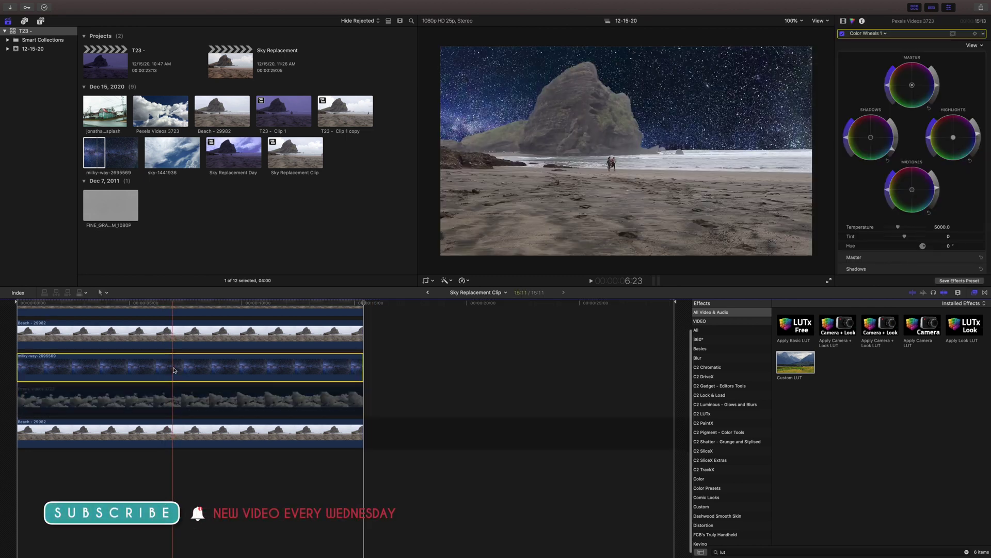
{"action": "left_click", "coordinate": [843, 22]}
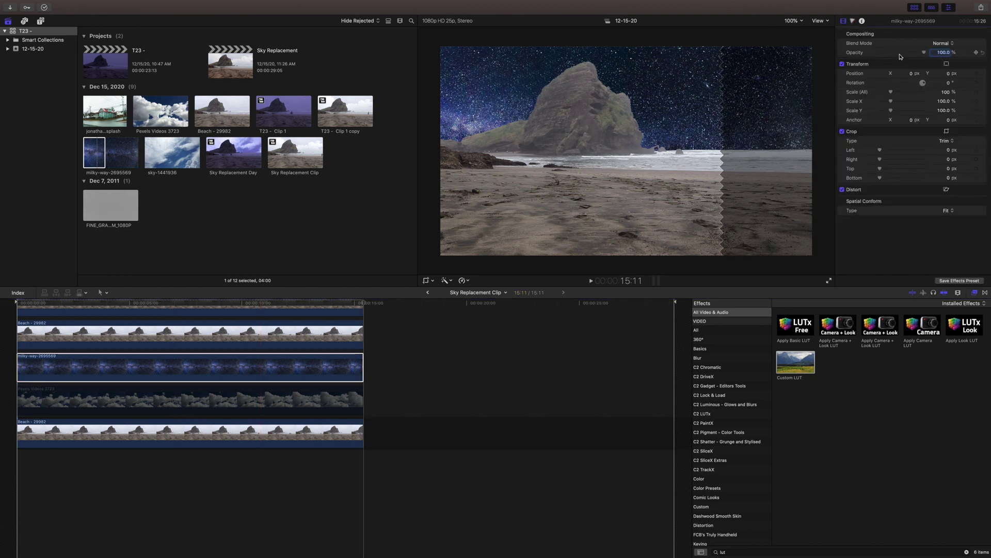
{"action": "left_click", "coordinate": [943, 43]}
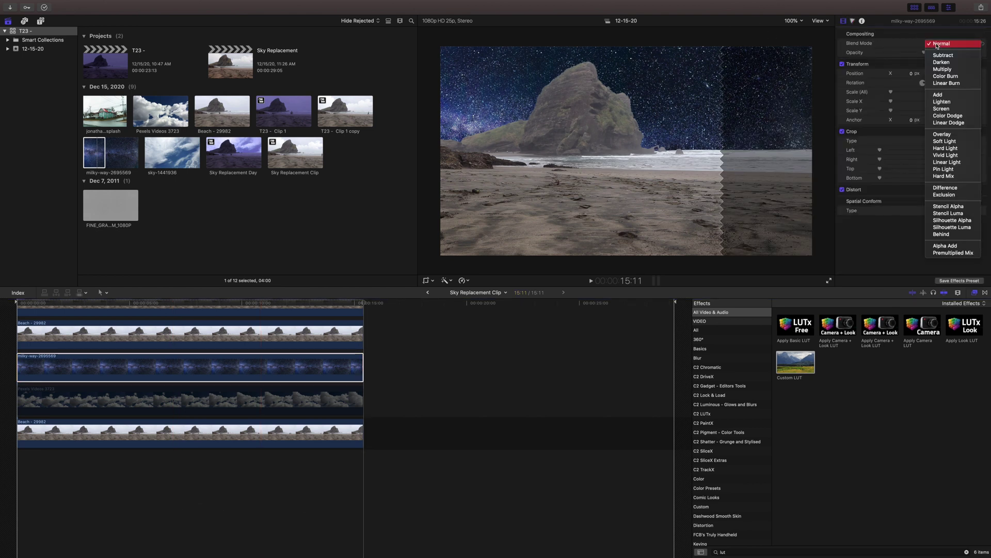
{"action": "left_click", "coordinate": [948, 95]}
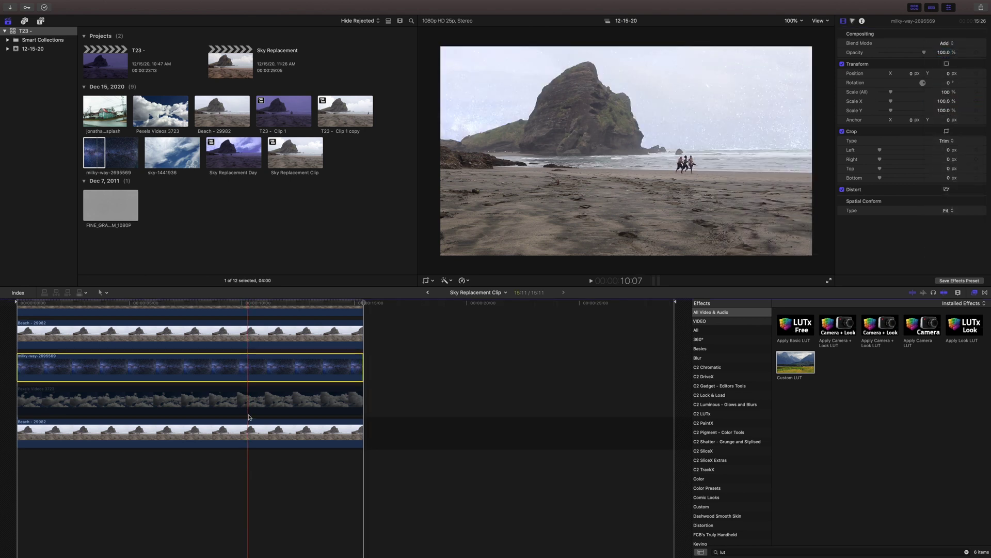
{"action": "scroll", "coordinate": [268, 445], "scroll_direction": "up", "scroll_amount": 2}
{"action": "left_click", "coordinate": [280, 466]}
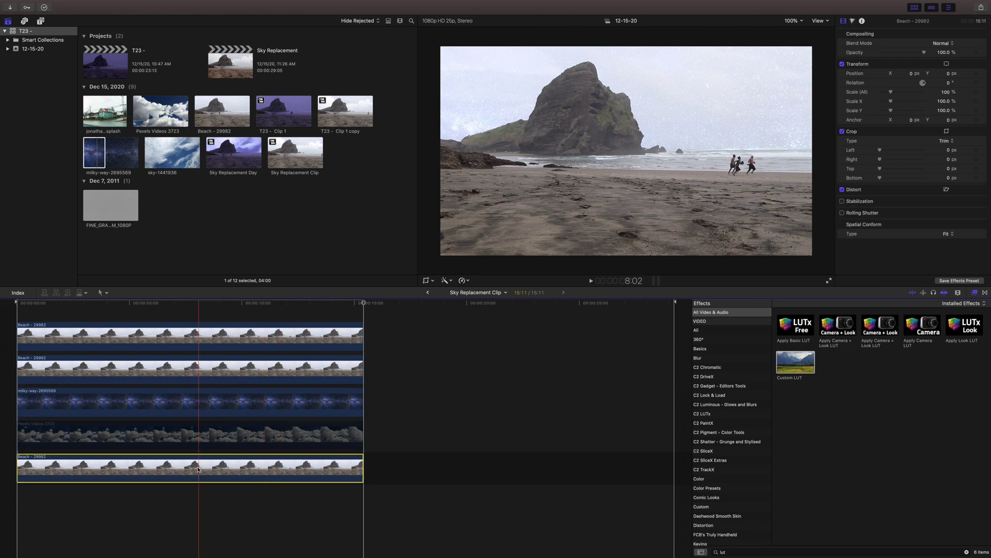
Step: Apply Day into Night to all three Beach clips, check the look at 6:02, and select the milky-way clip
{"action": "left_click", "coordinate": [181, 369], "text": "super"}
{"action": "left_click", "coordinate": [184, 343], "text": "super"}
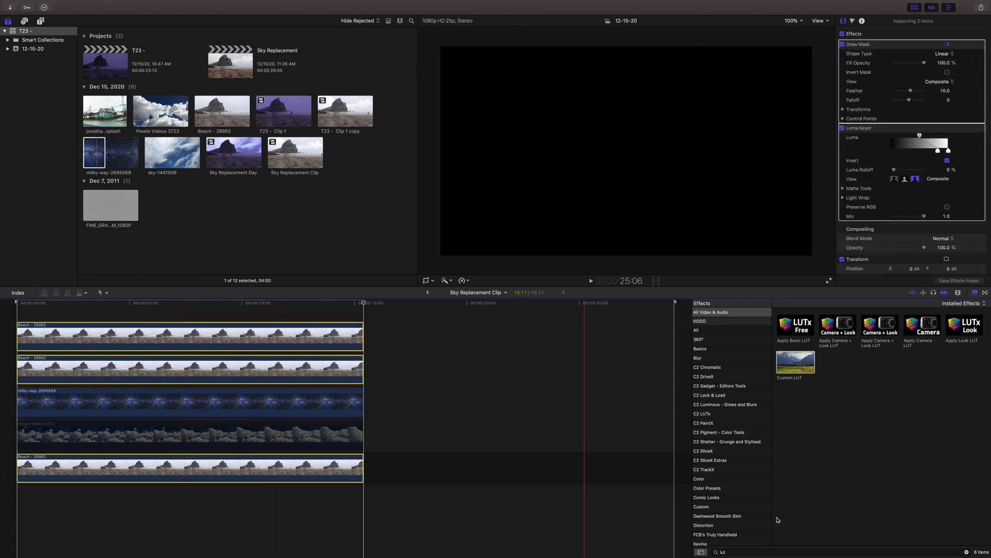
{"action": "left_click", "coordinate": [775, 551]}
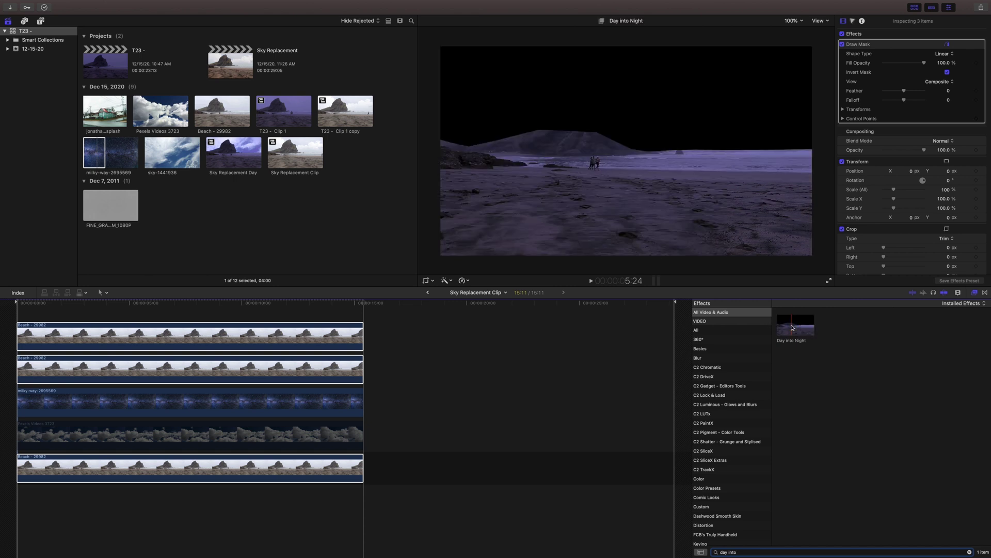
{"action": "double_click", "coordinate": [793, 328]}
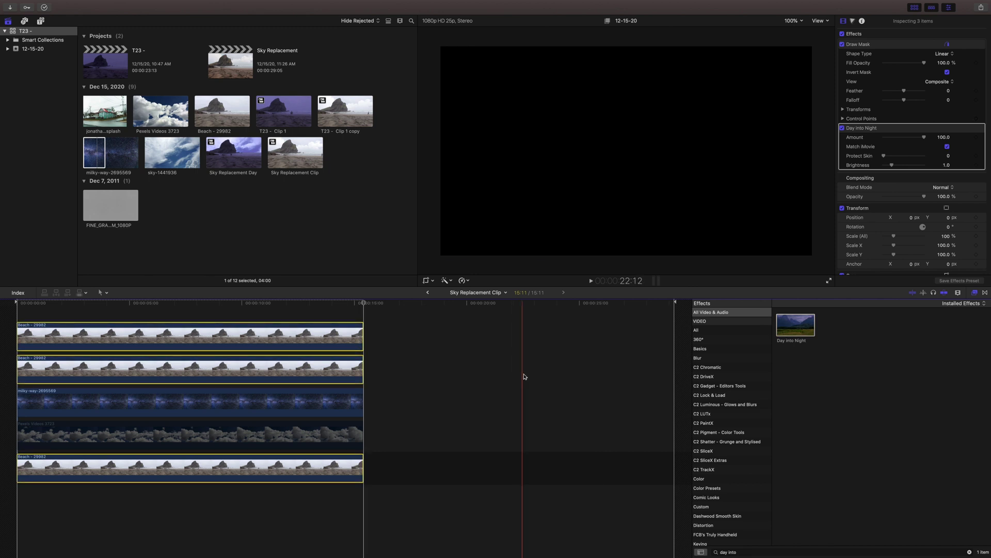
{"action": "left_click", "coordinate": [173, 316]}
{"action": "left_click_drag", "start_coordinate": [173, 316], "coordinate": [154, 316]}
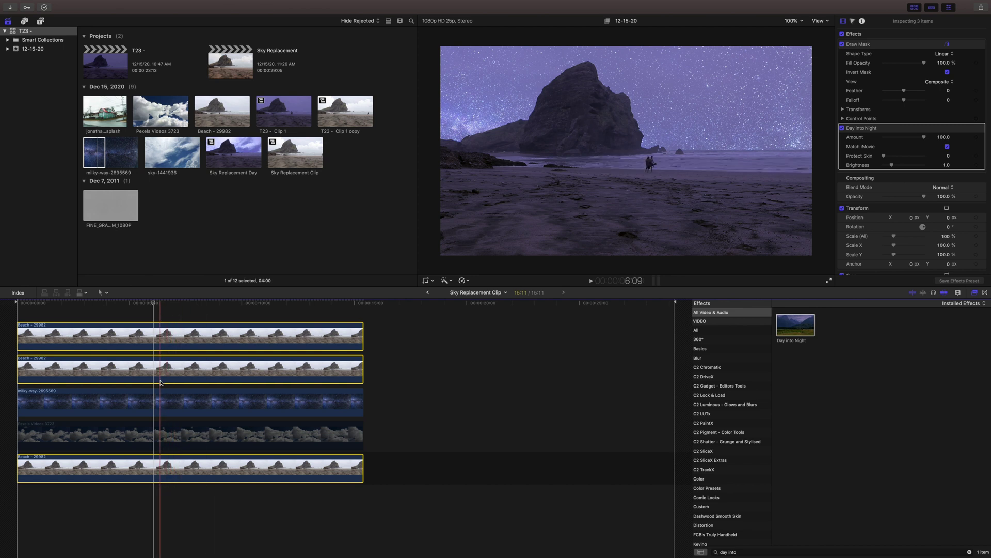
{"action": "left_click", "coordinate": [157, 405]}
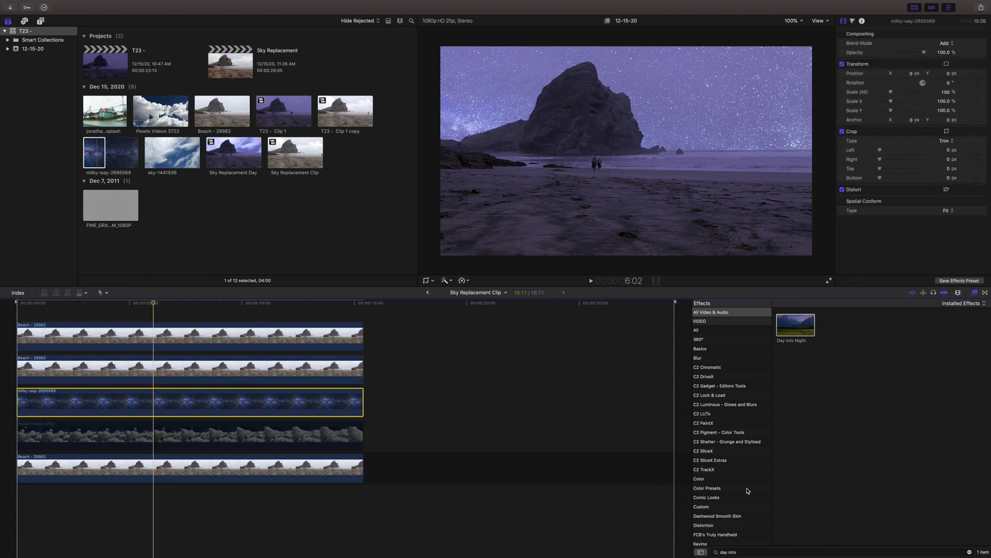
Step: Search 'curves' and apply Color Curves to the milky-way clip, with the playhead at 6:16
{"action": "double_click", "coordinate": [808, 553]}
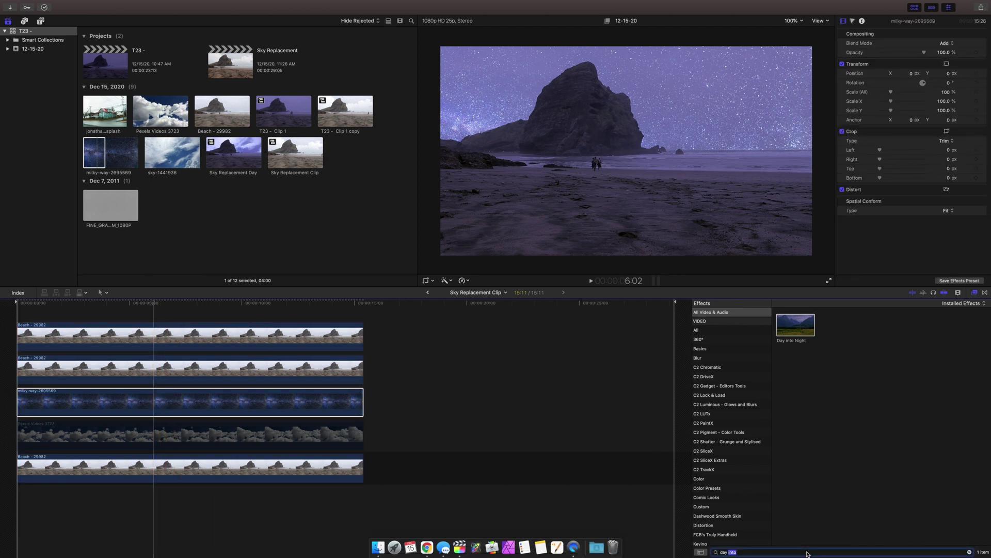
{"action": "type", "text": "curves"}
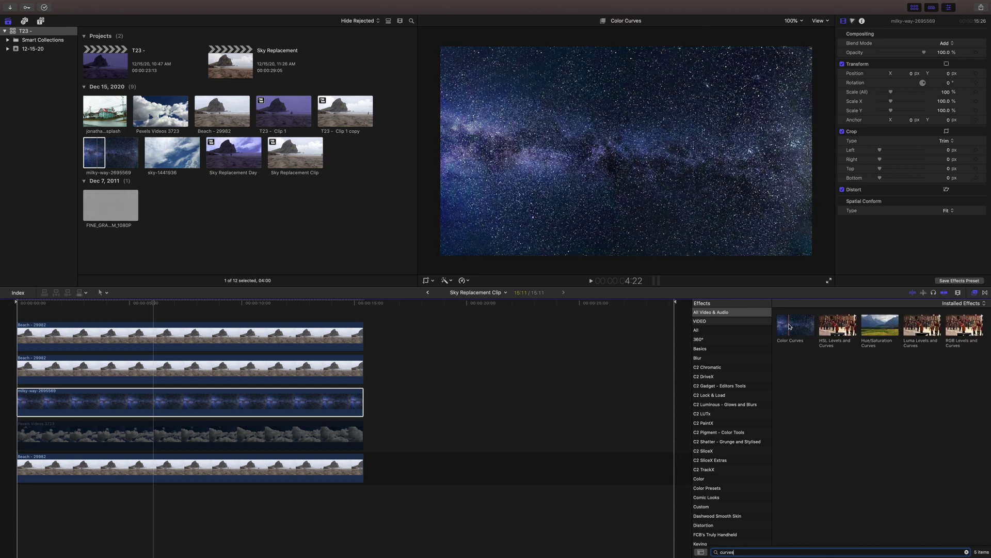
{"action": "double_click", "coordinate": [795, 324]}
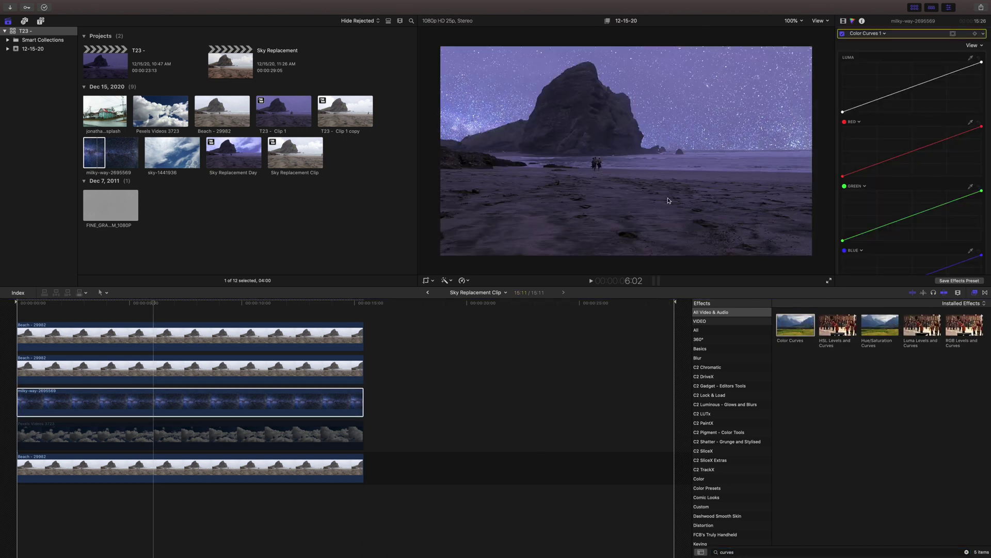
{"action": "left_click", "coordinate": [166, 302]}
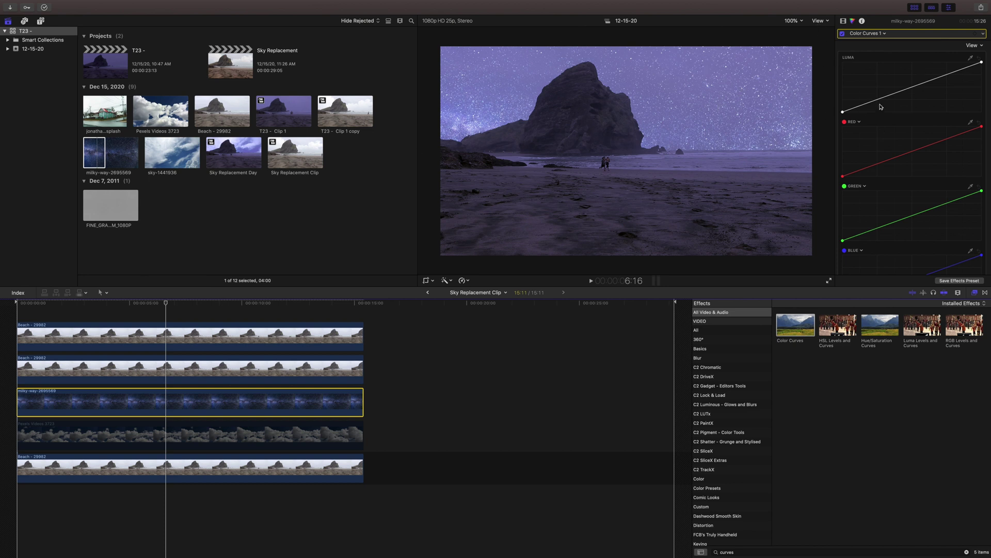
Step: Lower the luma curve's points and highlights end to dim the stars, then search 'gr'
{"action": "left_click_drag", "start_coordinate": [878, 100], "coordinate": [880, 111]}
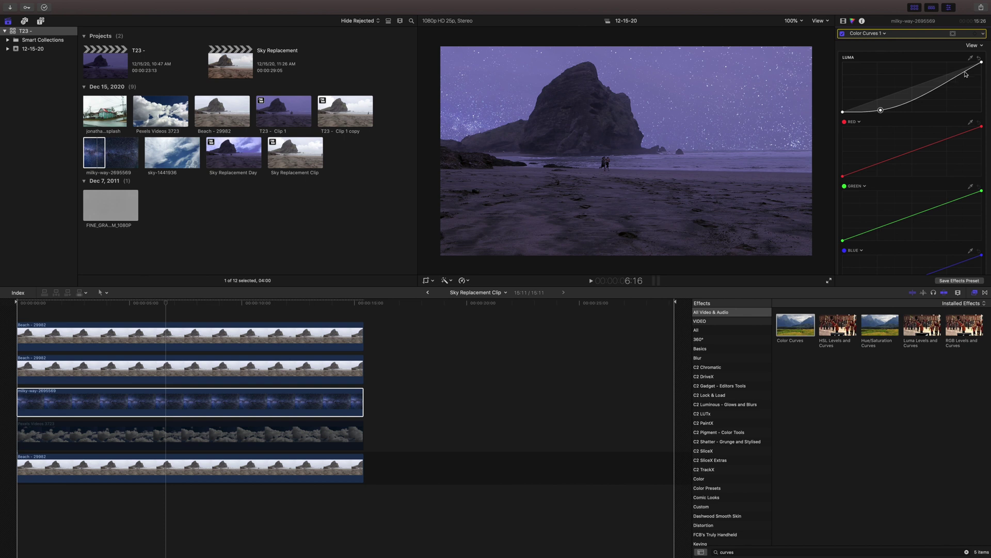
{"action": "left_click_drag", "start_coordinate": [982, 62], "coordinate": [951, 89]}
{"action": "left_click", "coordinate": [949, 88]}
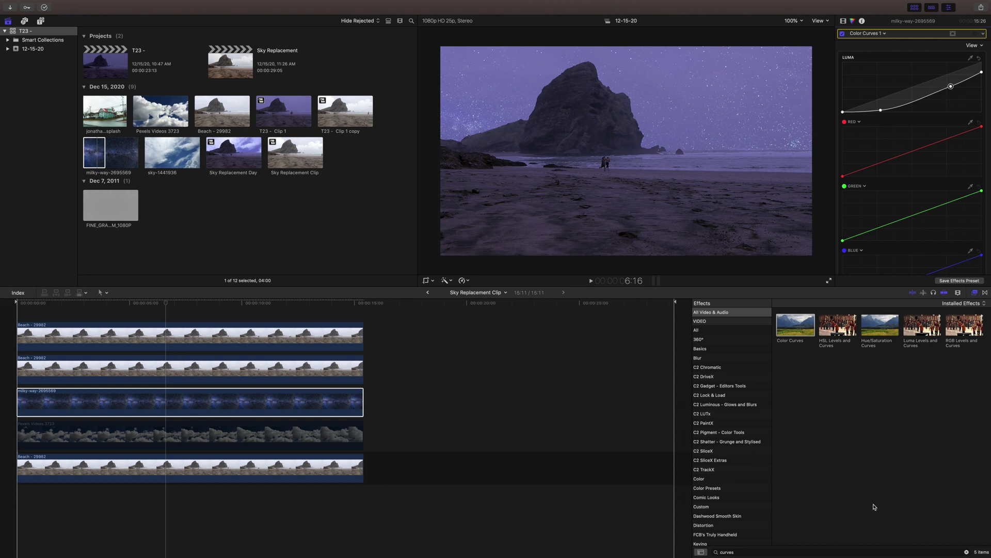
{"action": "left_click", "coordinate": [832, 553]}
{"action": "type", "text": "grad"}
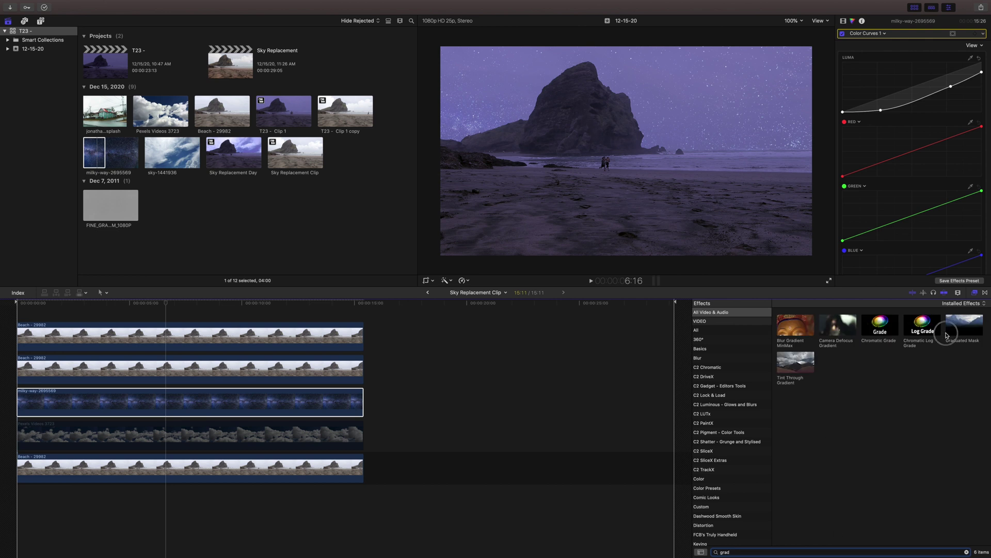
Step: Apply Graduated Mask to the milky-way clip, setting Center Y 0.56 and Target Y -0.6 with the viewer handles
{"action": "left_click_drag", "start_coordinate": [952, 332], "coordinate": [321, 408]}
{"action": "left_click", "coordinate": [843, 22]}
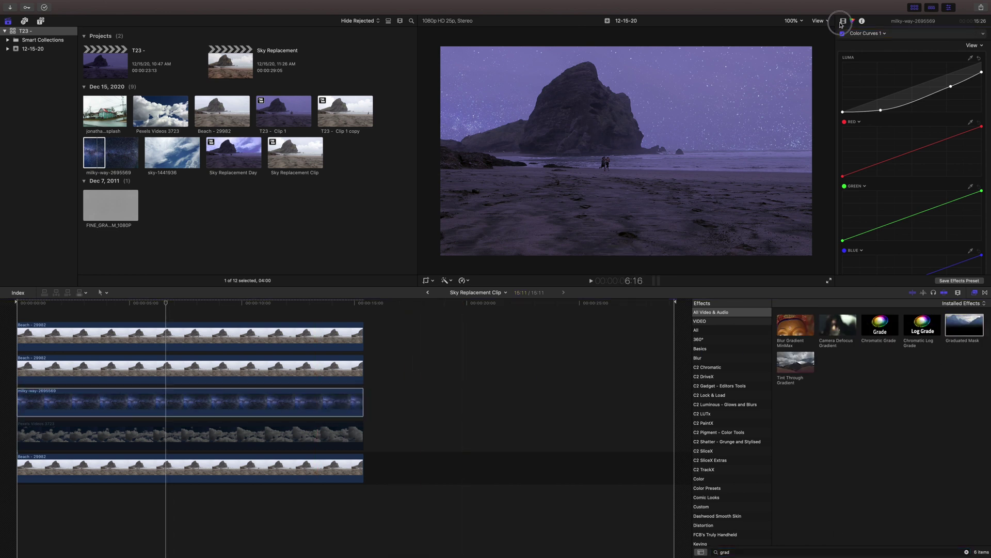
{"action": "left_click_drag", "start_coordinate": [626, 197], "coordinate": [636, 174]}
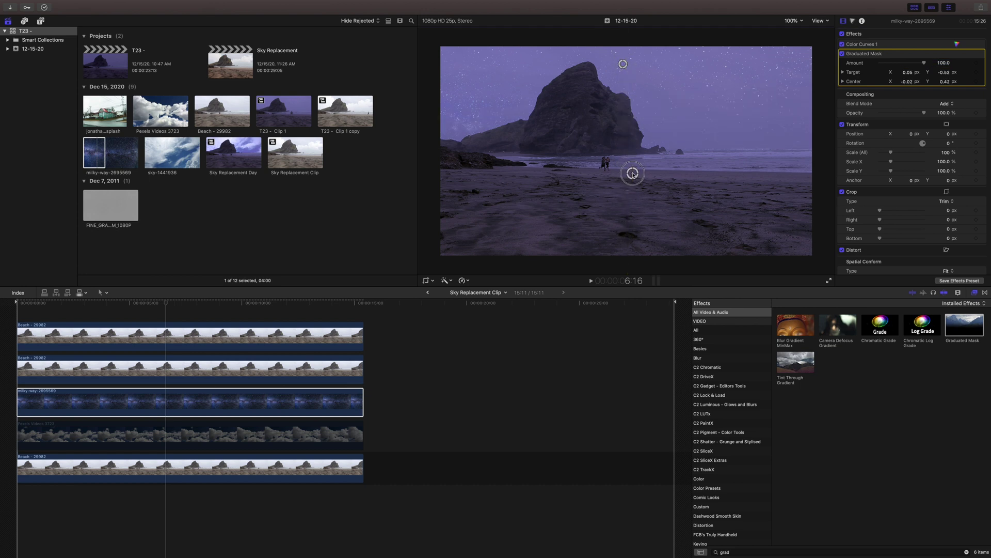
{"action": "left_click_drag", "start_coordinate": [624, 64], "coordinate": [627, 36]}
{"action": "left_click_drag", "start_coordinate": [637, 155], "coordinate": [628, 161]}
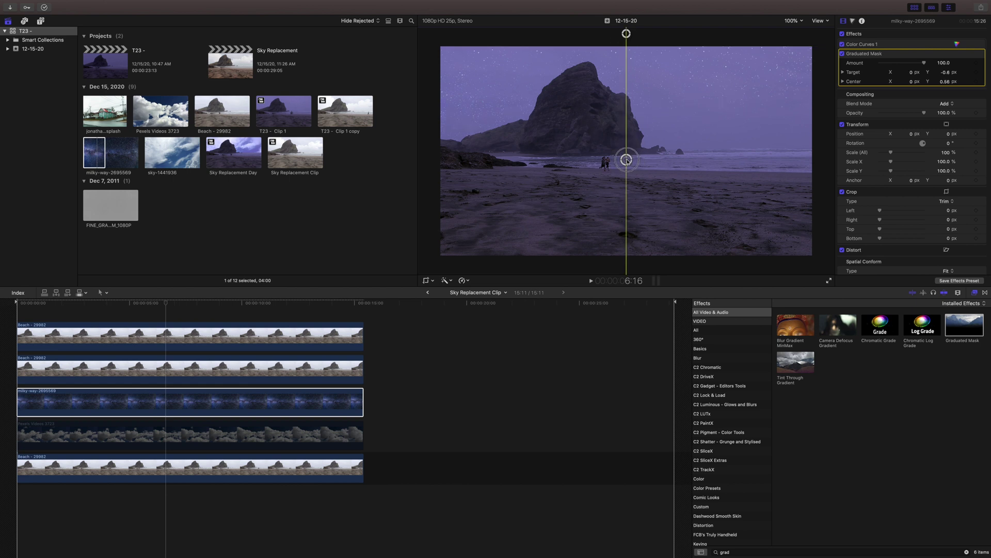